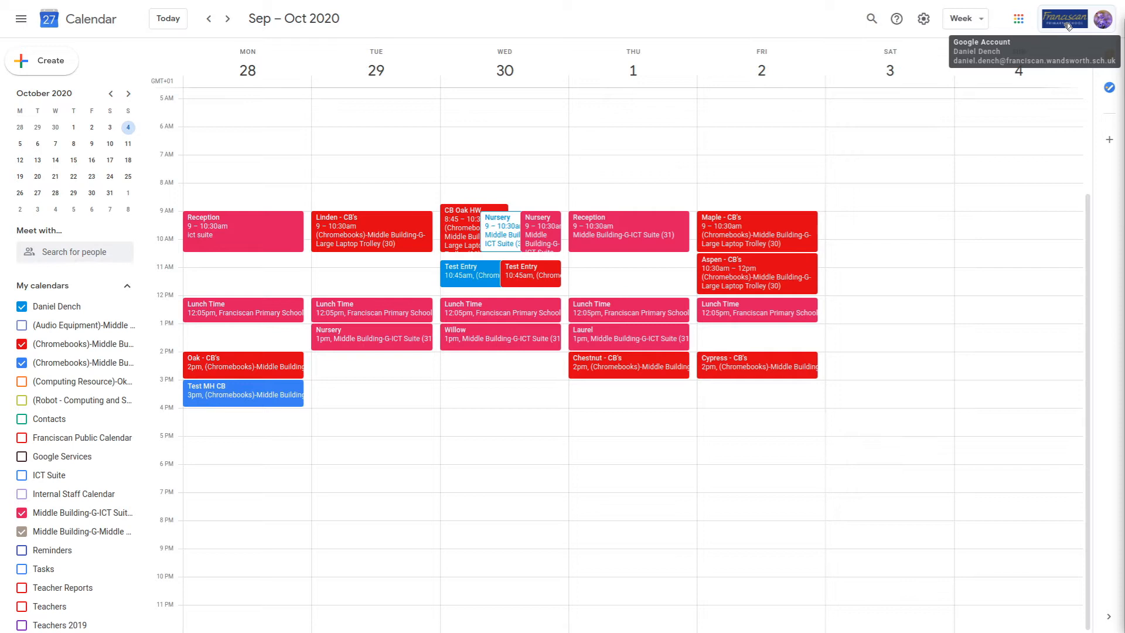
click(1020, 22)
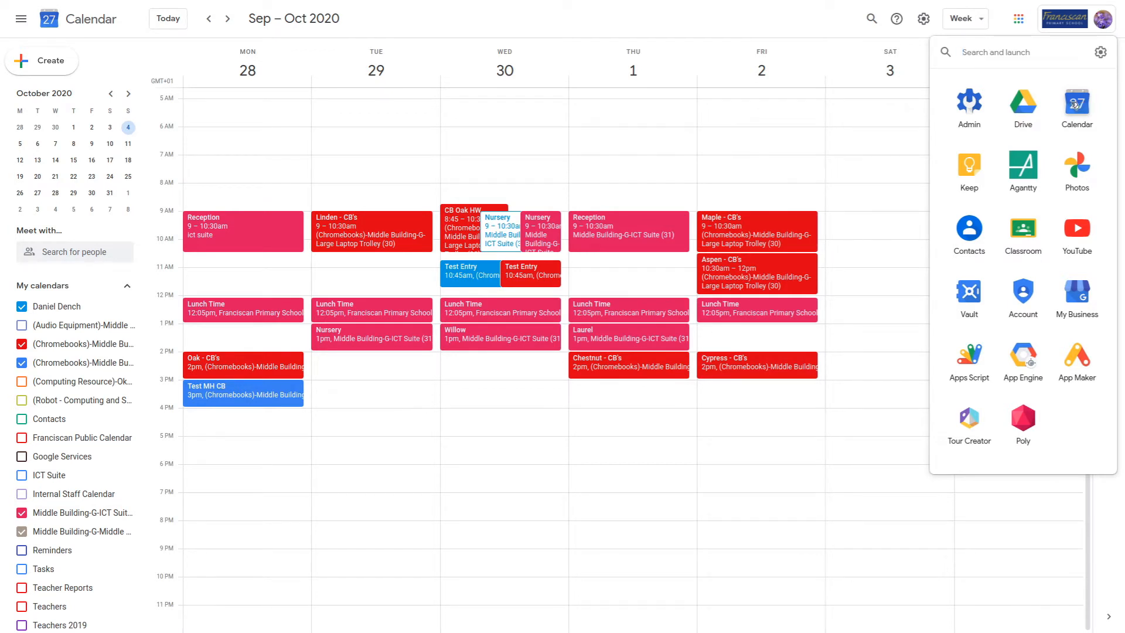
click(813, 12)
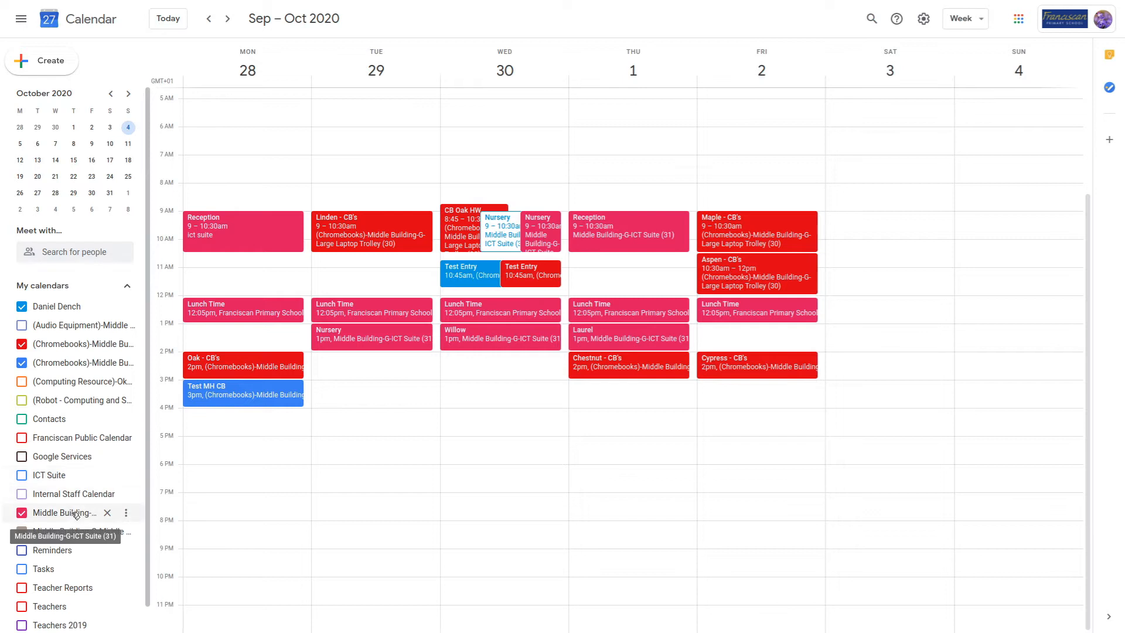
- Switch the personal calendar and the Large Laptop Trolley calendar off and back on to compare which bookings belong to each
click(68, 312)
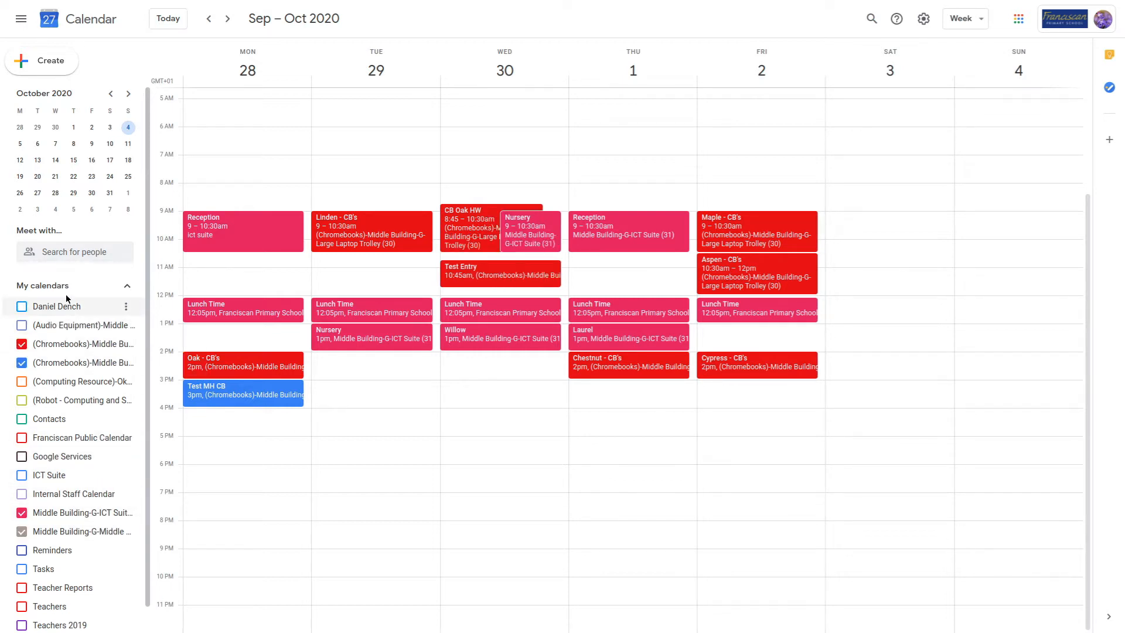
click(25, 308)
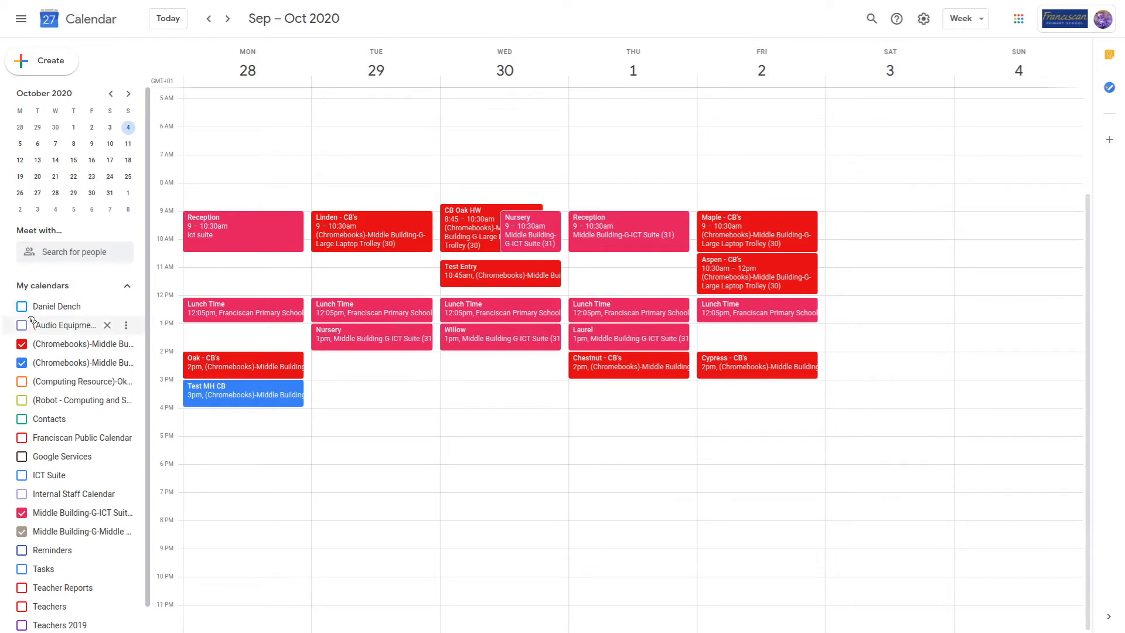
click(49, 308)
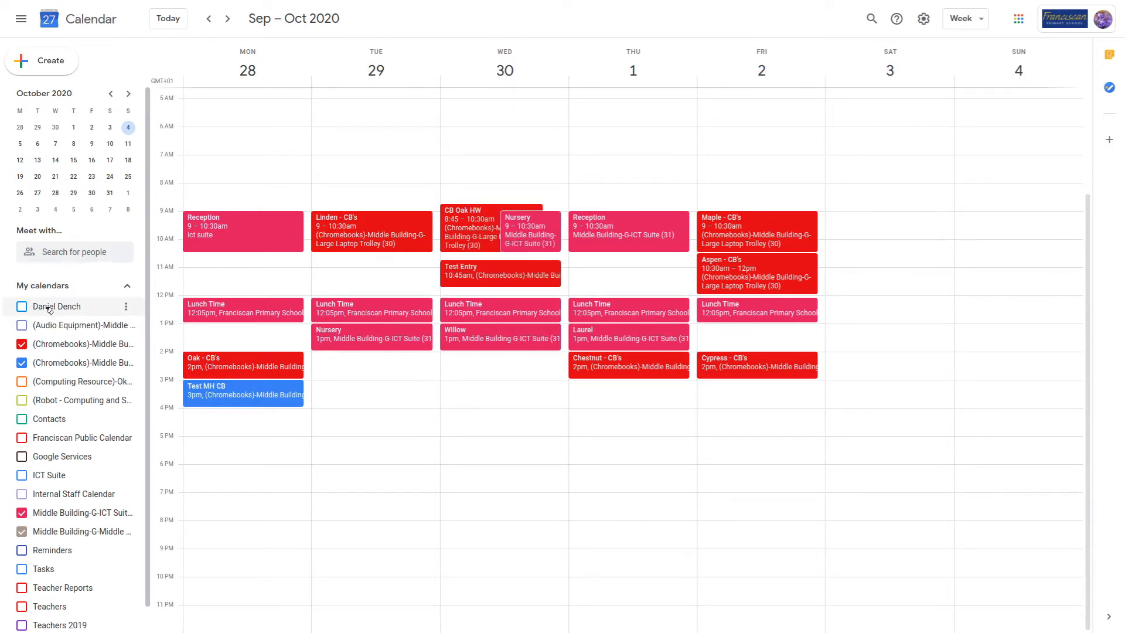
click(47, 347)
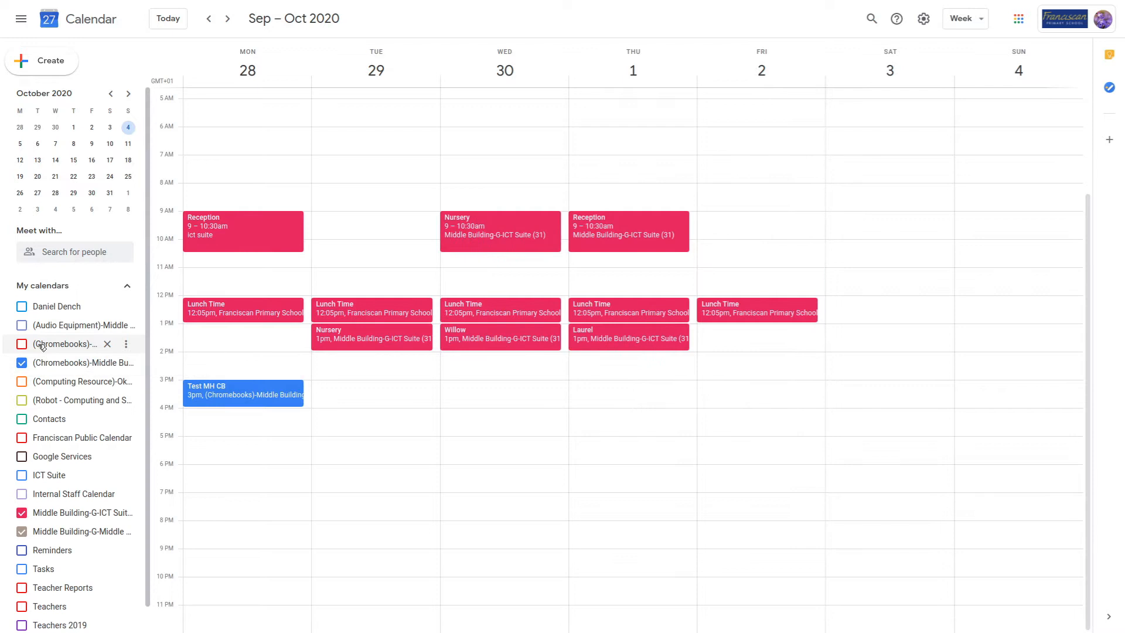
click(57, 351)
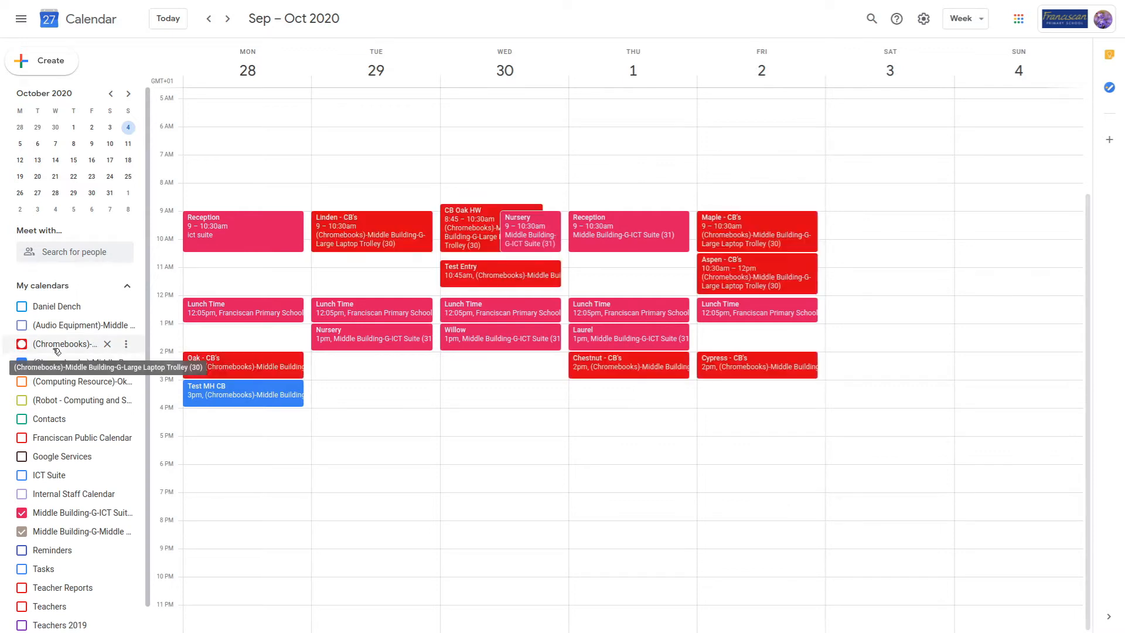
click(59, 312)
click(71, 311)
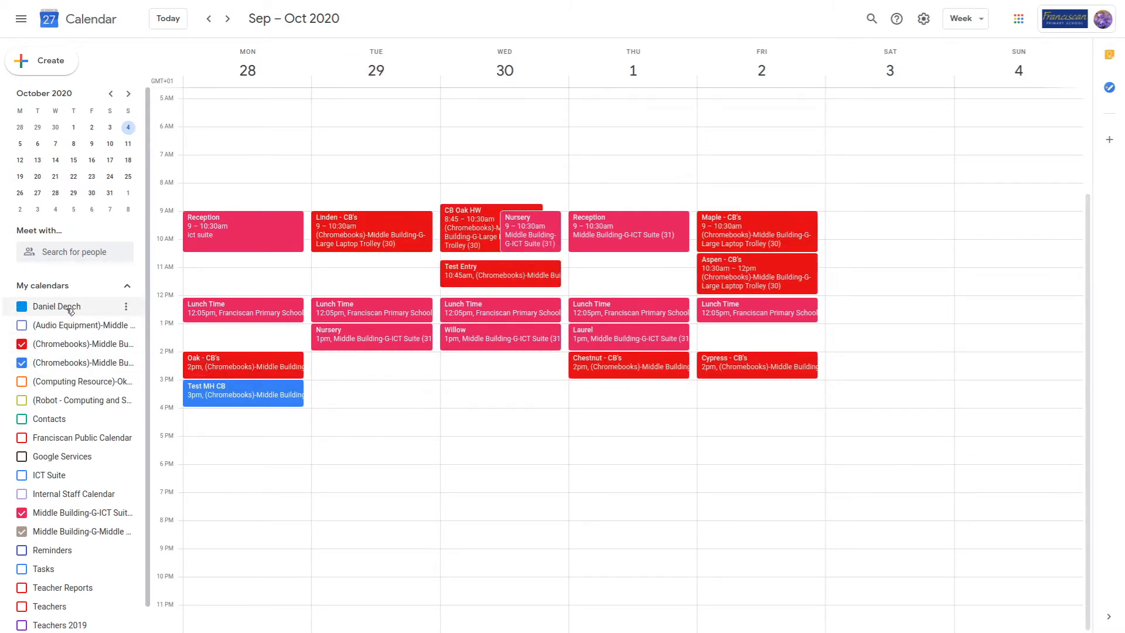
click(71, 311)
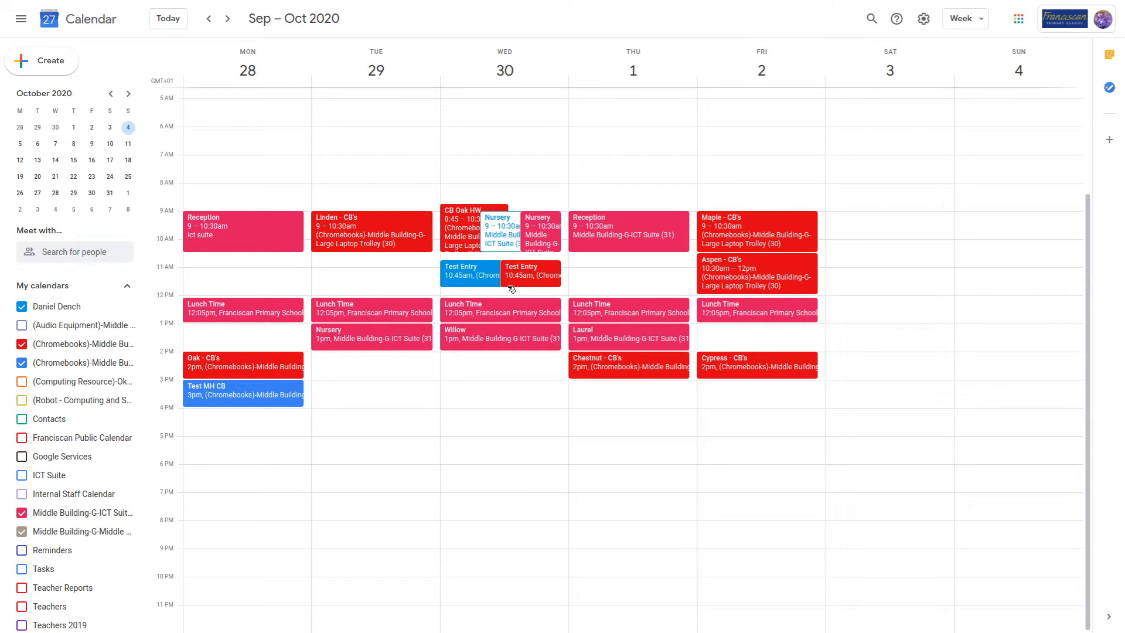
- Hide the personal calendar and check the details of Wednesday's Test Entry booking
click(54, 306)
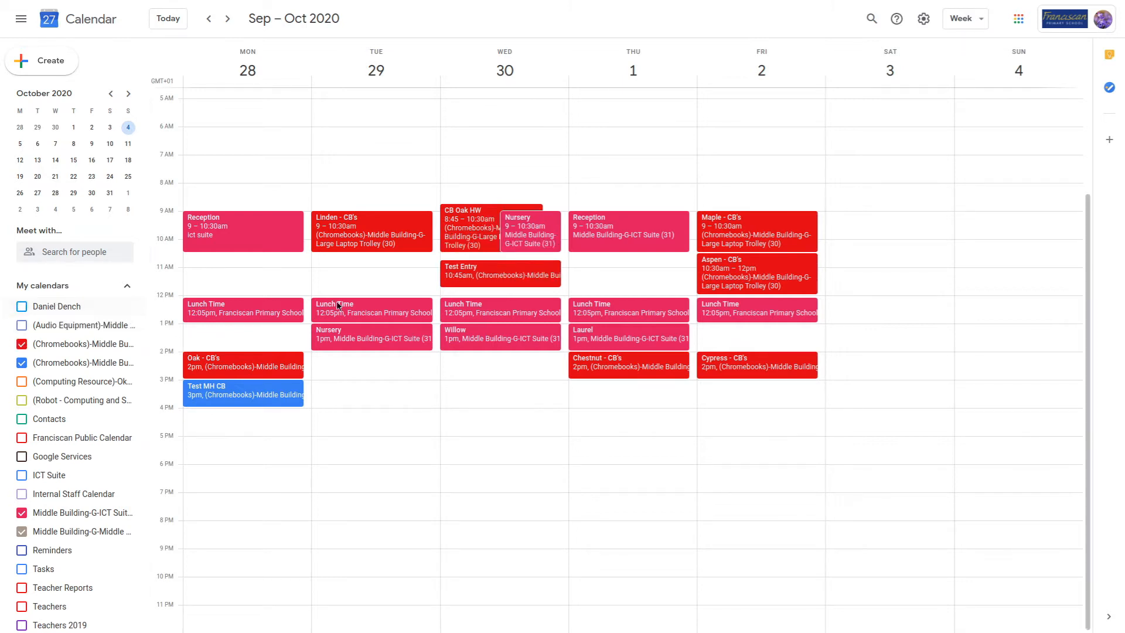
click(529, 278)
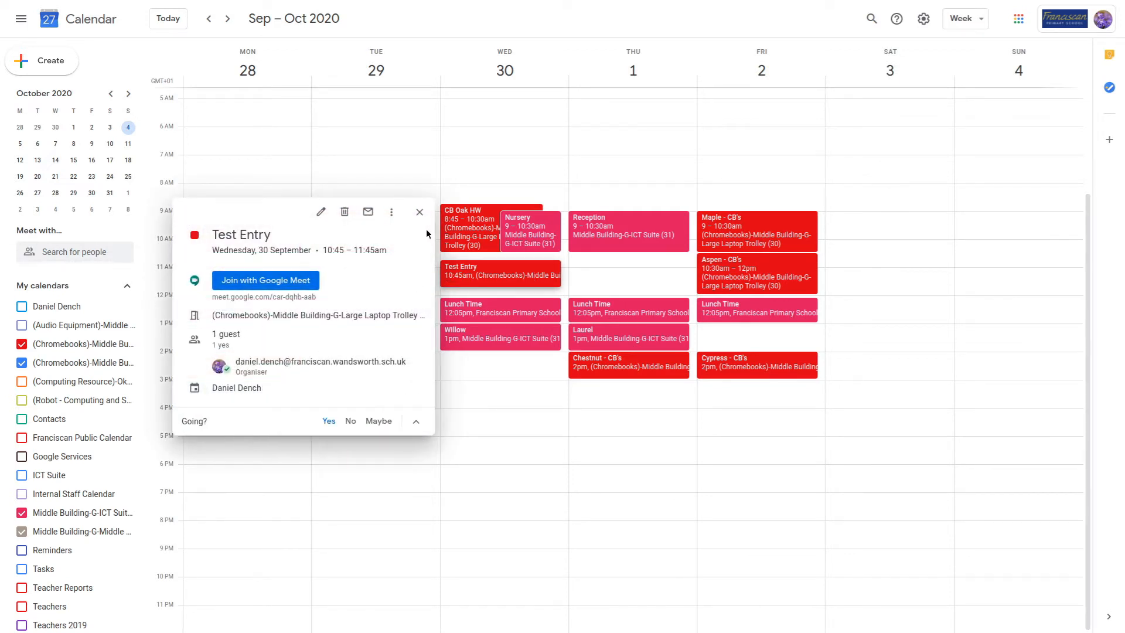
click(420, 213)
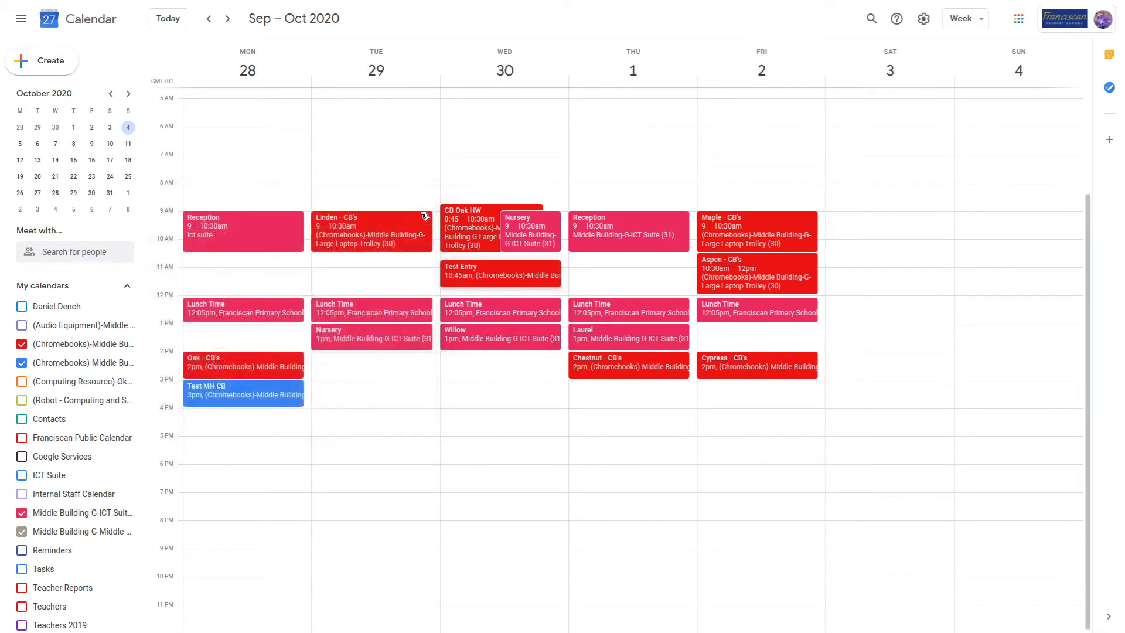
click(506, 369)
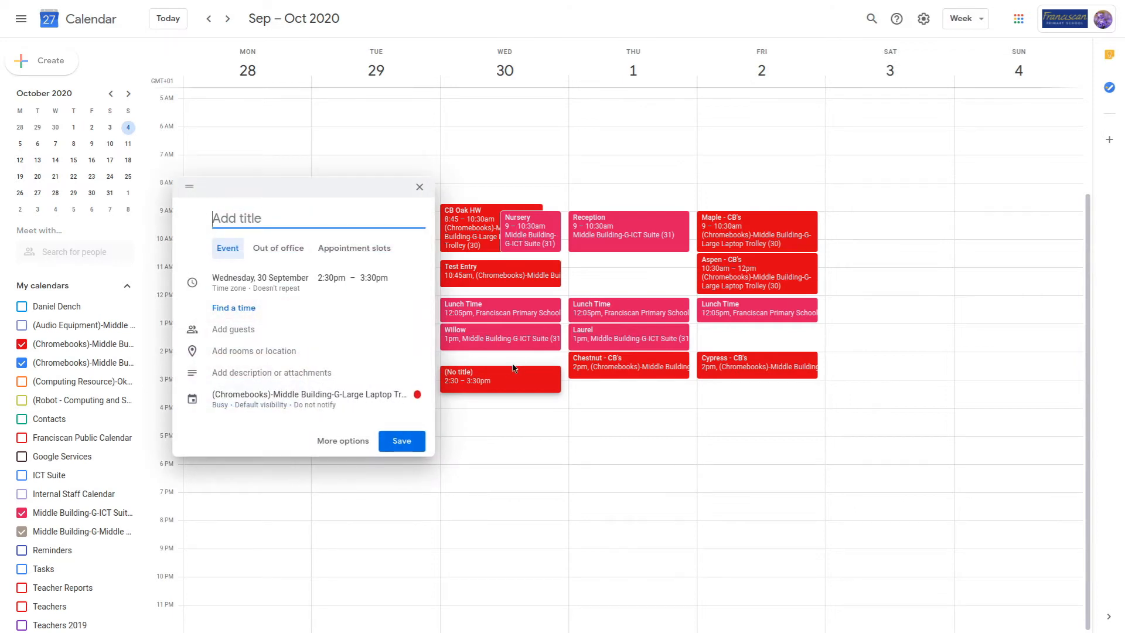
click(641, 269)
click(641, 269)
click(642, 262)
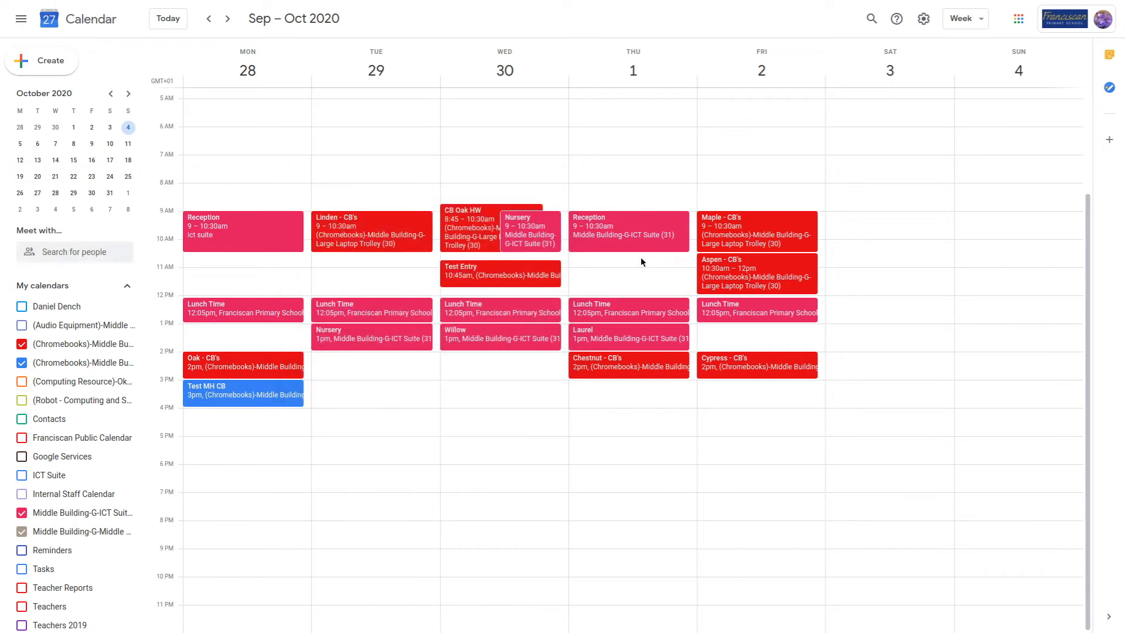
click(438, 231)
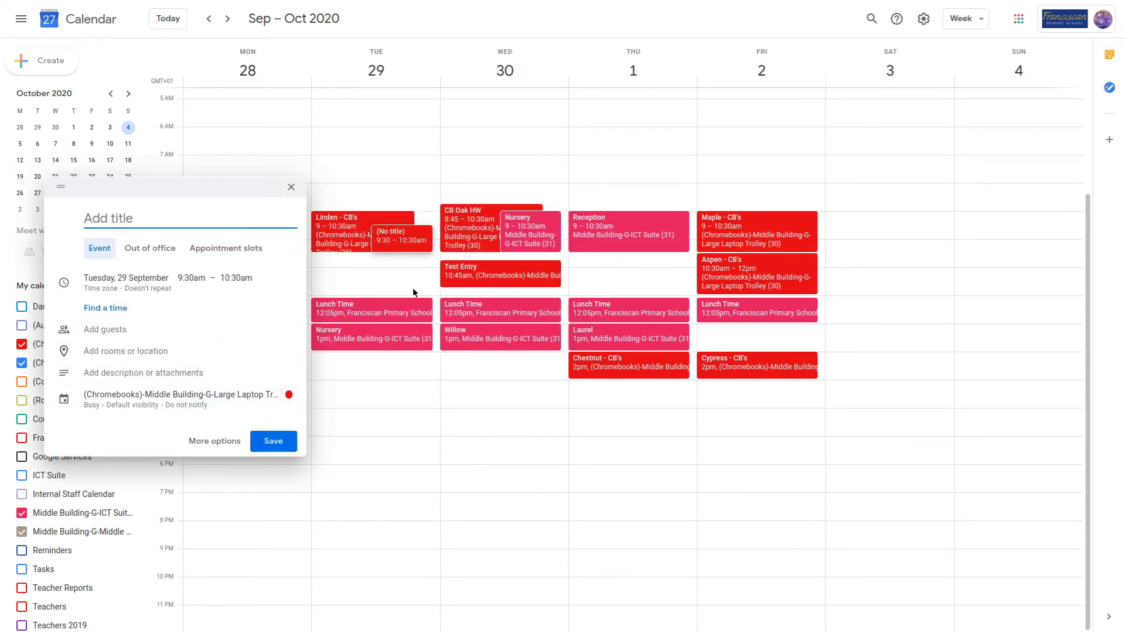
click(497, 363)
- Start a new event titled Test on Wednesday, 30 September from 2:00pm to 3:00pm and review its repeat options
click(498, 366)
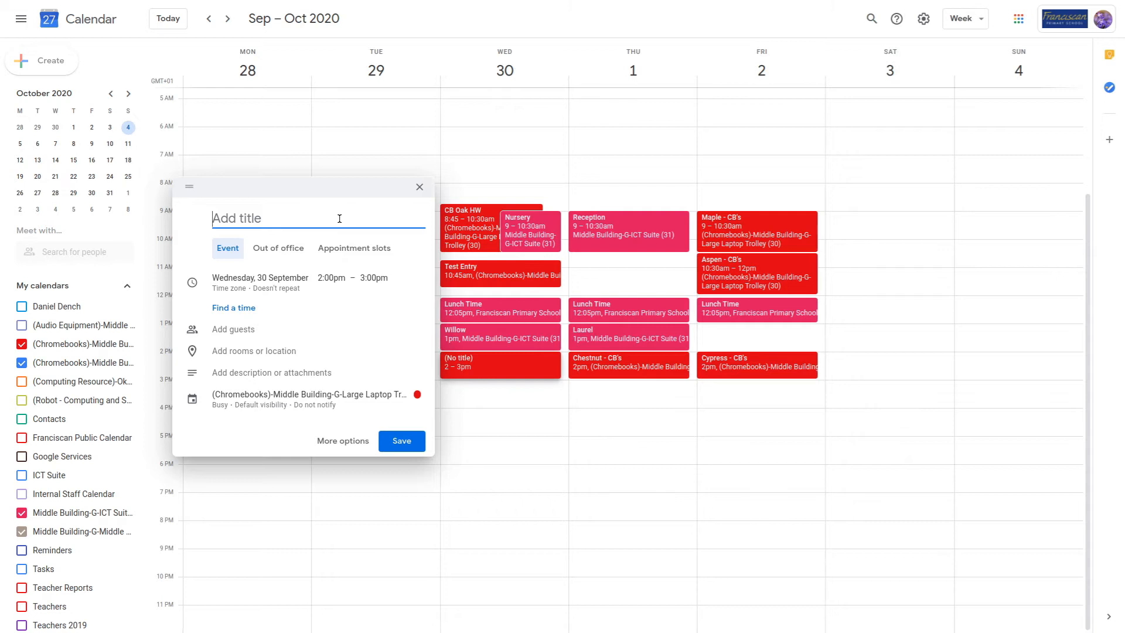
text(Test)
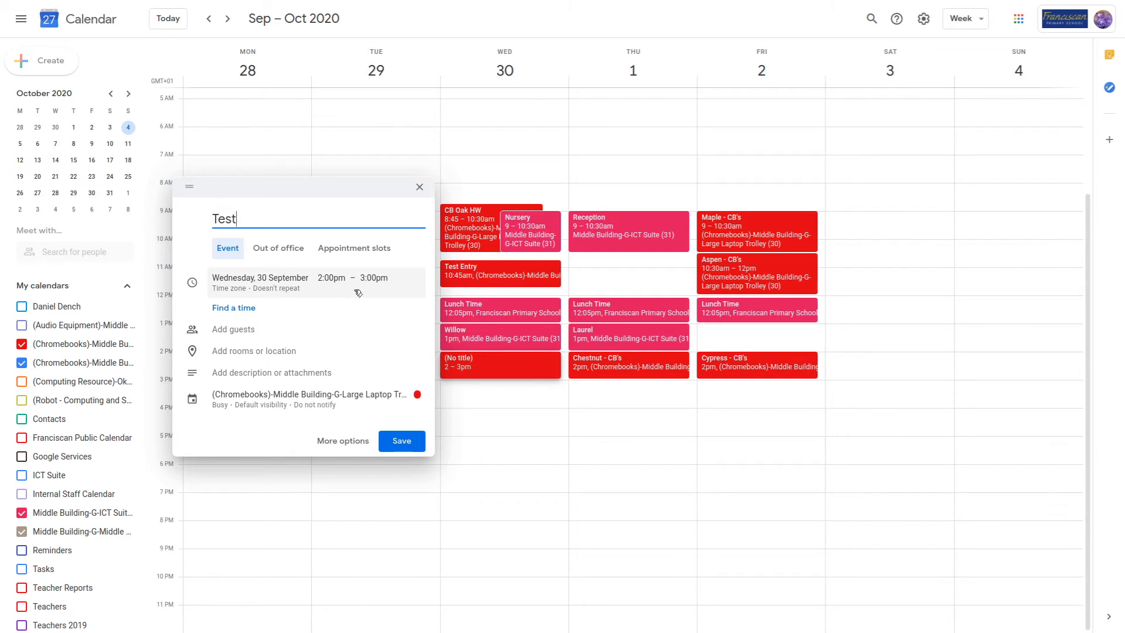
click(318, 286)
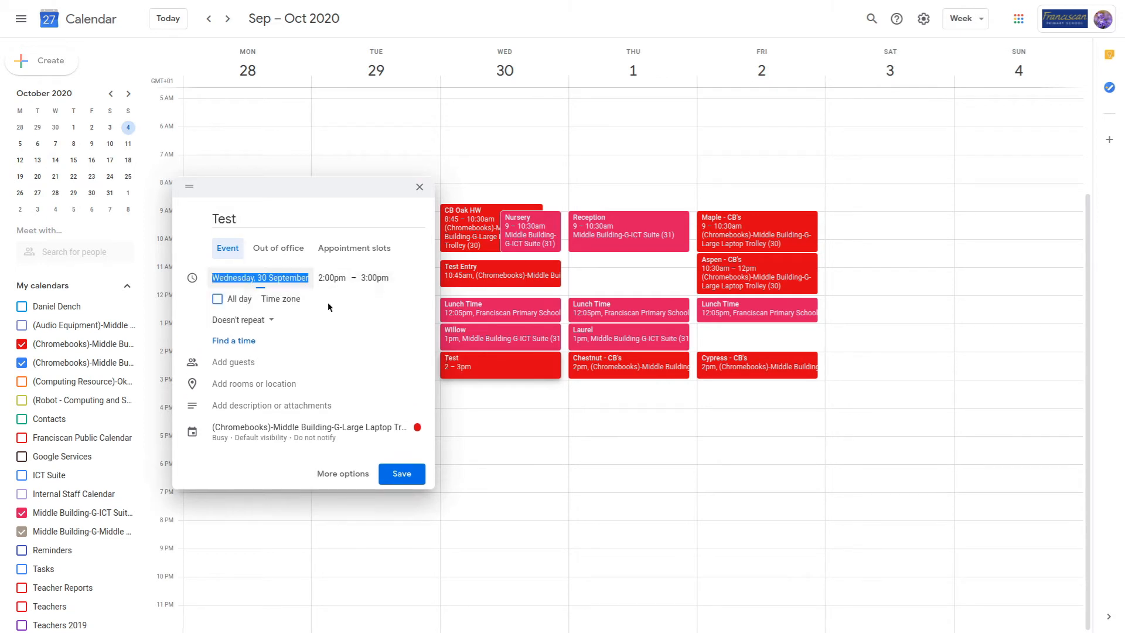
click(259, 321)
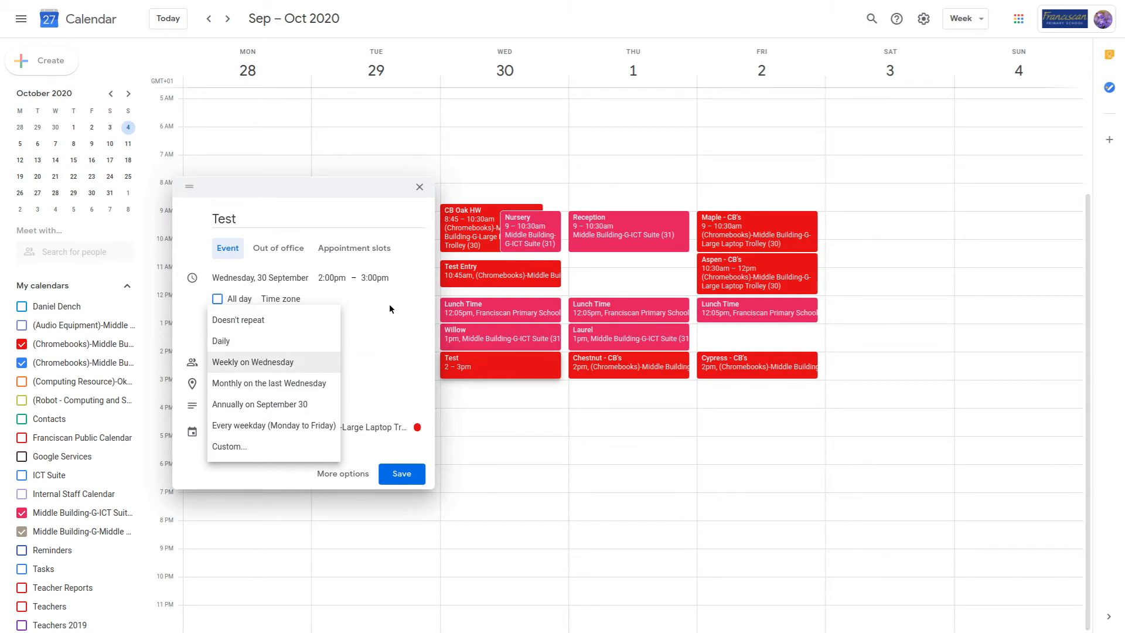
click(362, 312)
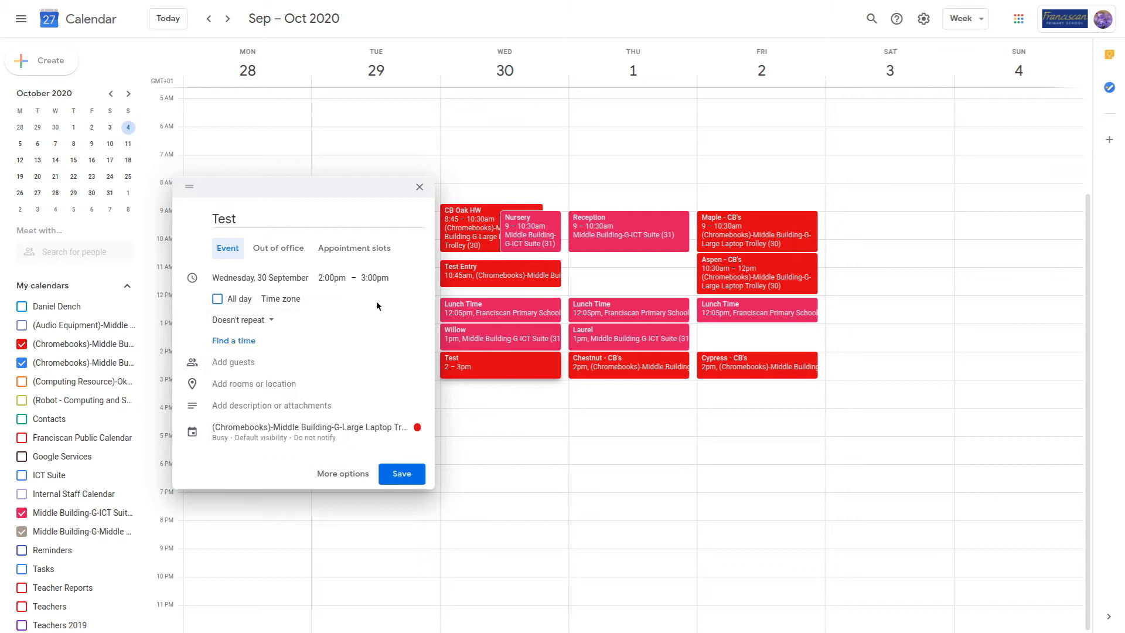
- Add the Large Laptop Trolley from the Middle Building's available rooms and resources to the Test event
click(239, 386)
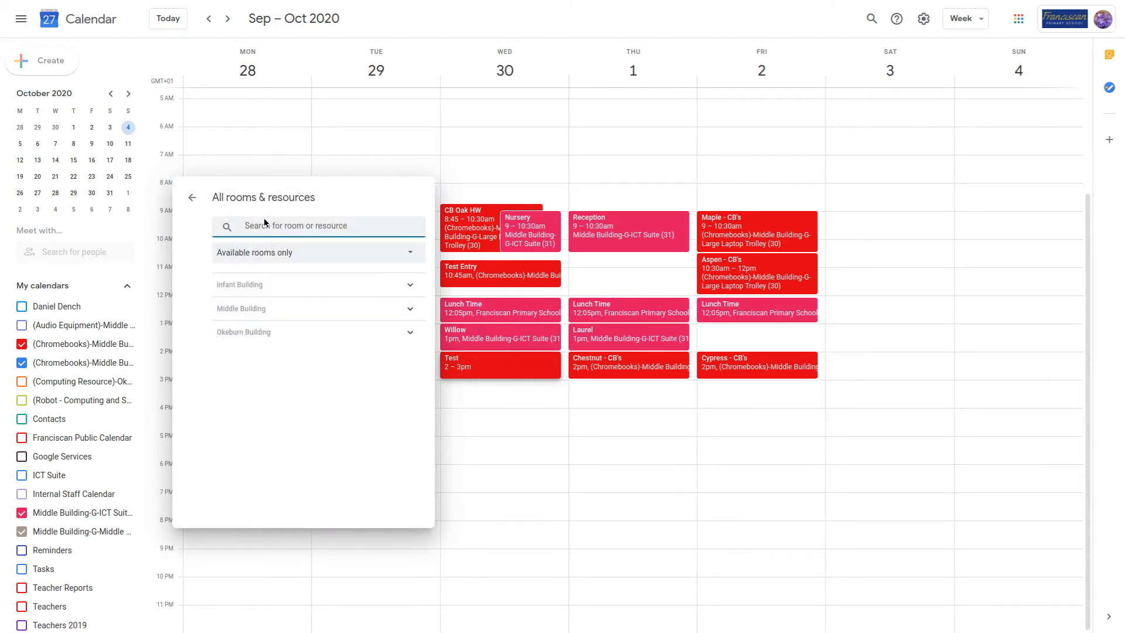
click(260, 253)
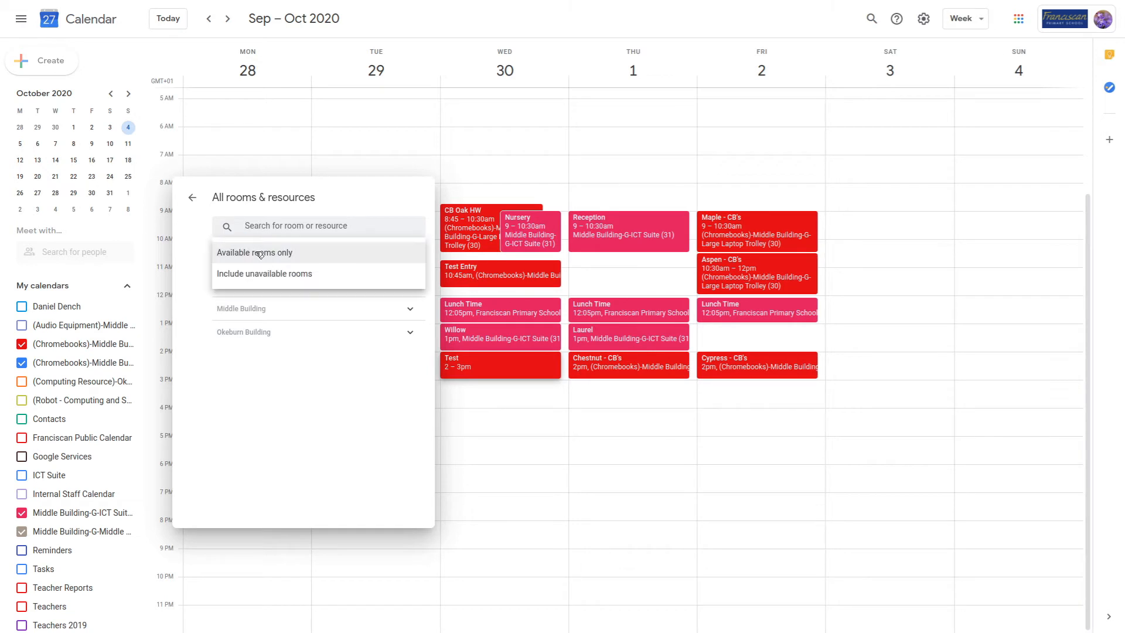
click(289, 252)
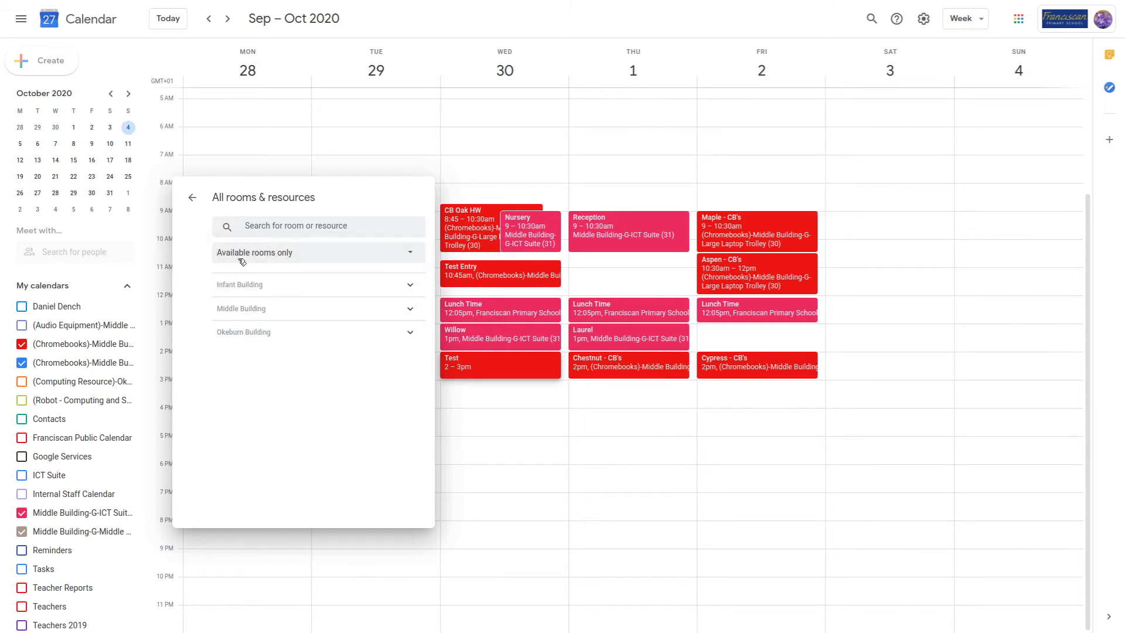
click(298, 311)
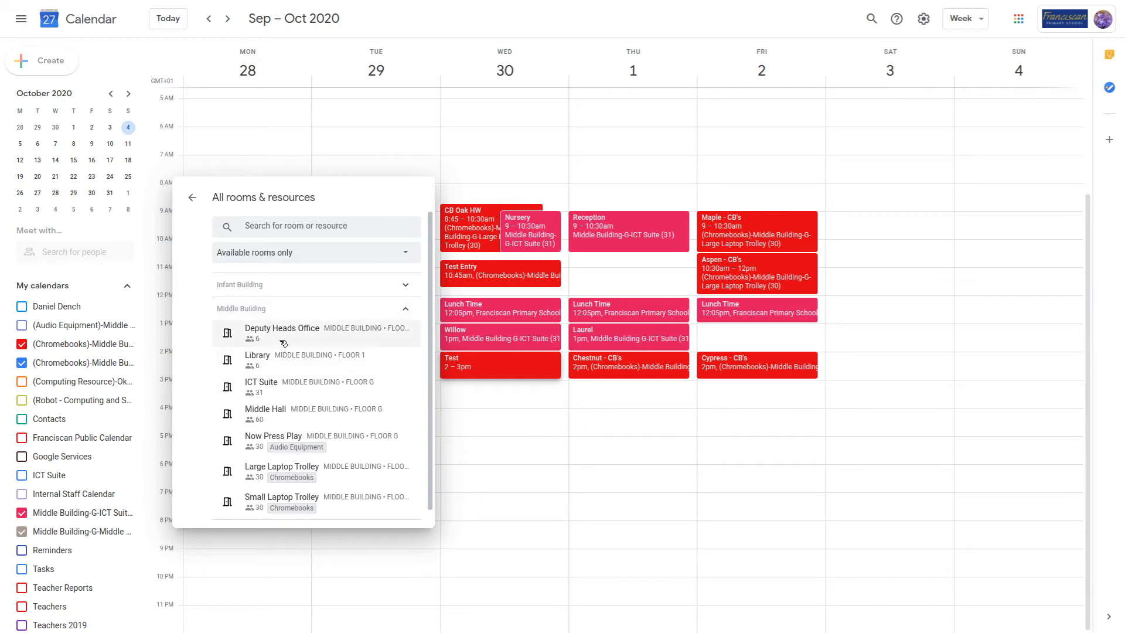
mouse_move(266, 377)
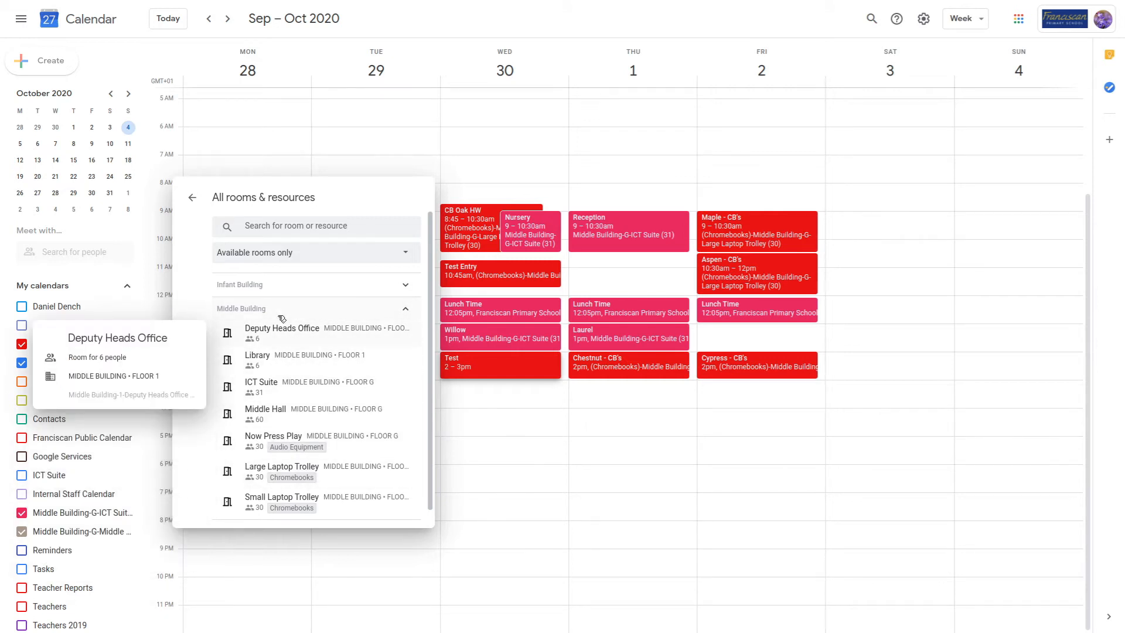
scroll(279, 397, down, 1)
scroll(279, 397, down, 1)
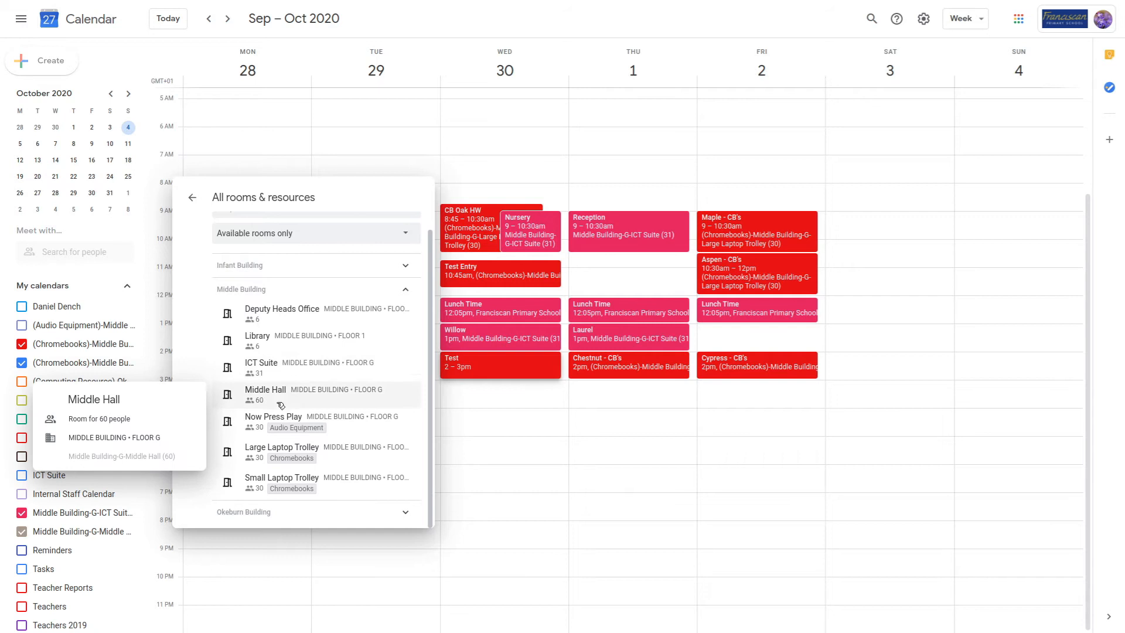
mouse_move(293, 491)
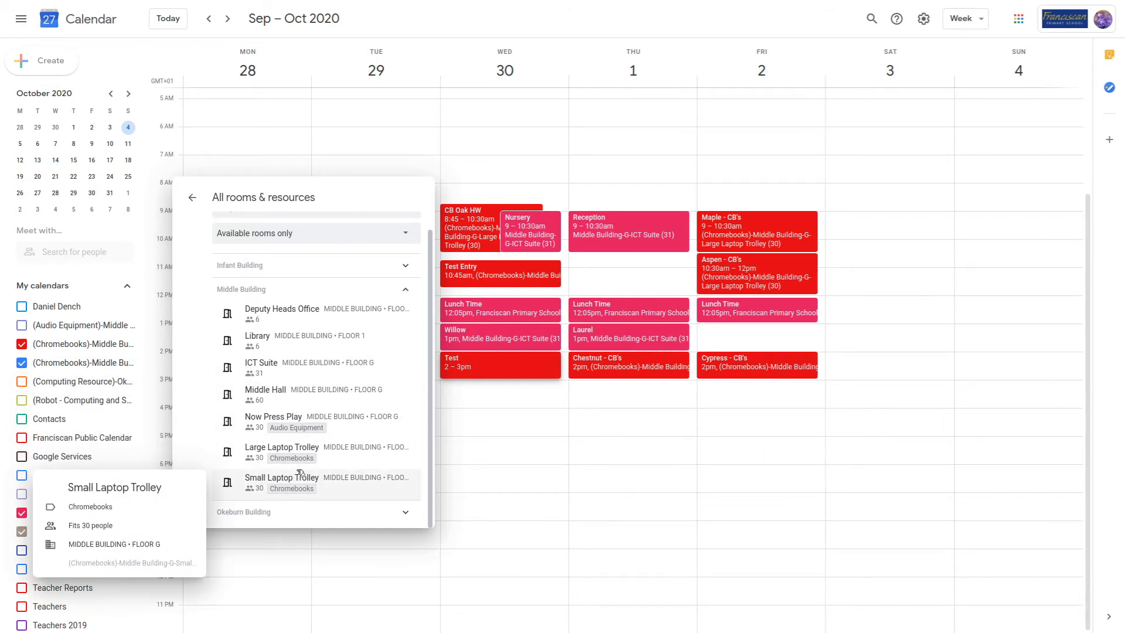
mouse_move(282, 458)
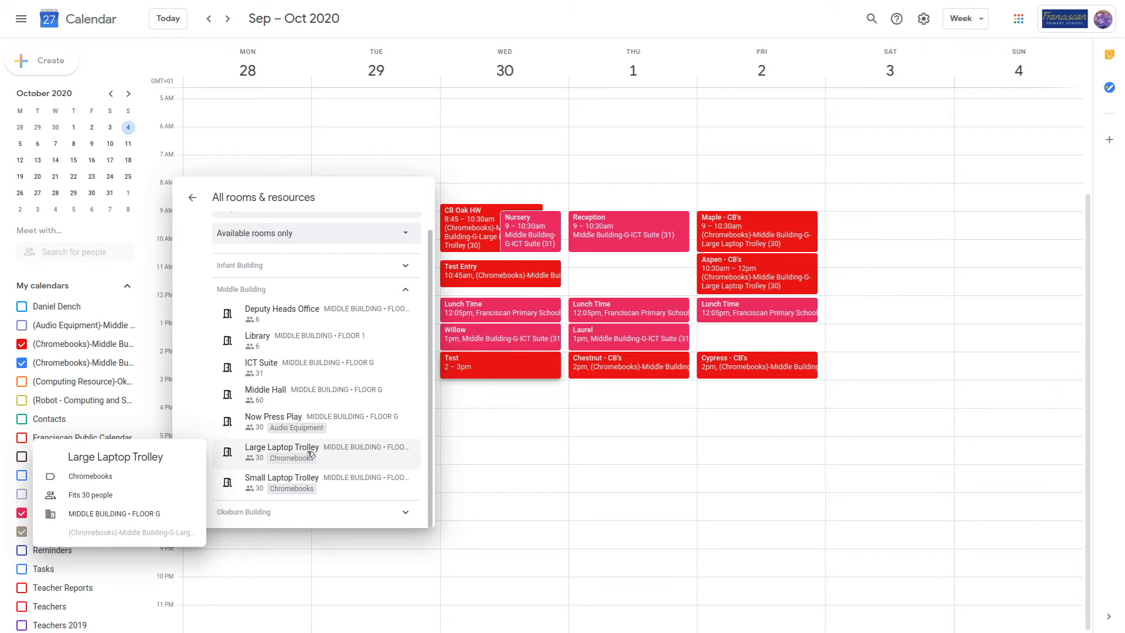
click(354, 459)
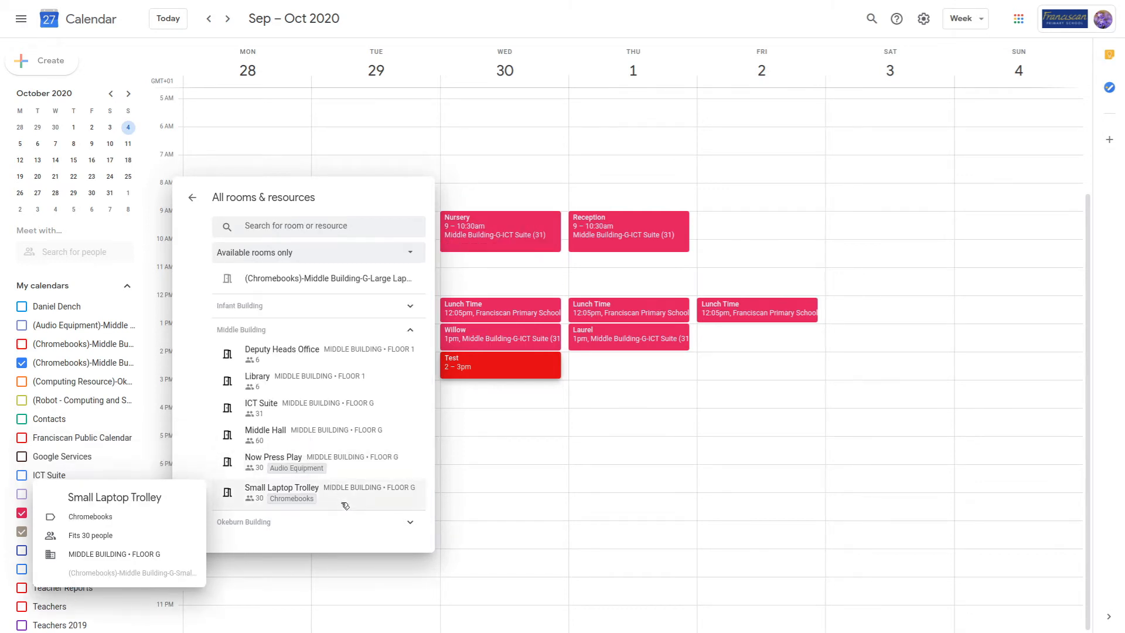
click(193, 198)
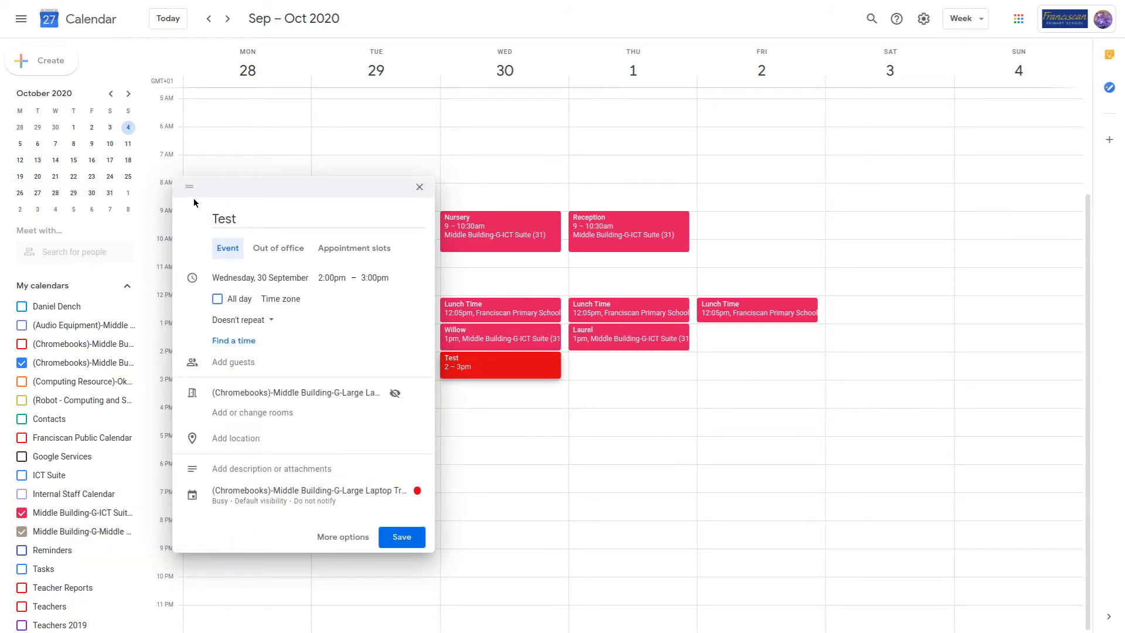
- Move the Test event's start time to 9:45am and remove the Large Laptop Trolley from its rooms
click(338, 280)
scroll(352, 320, up, 2)
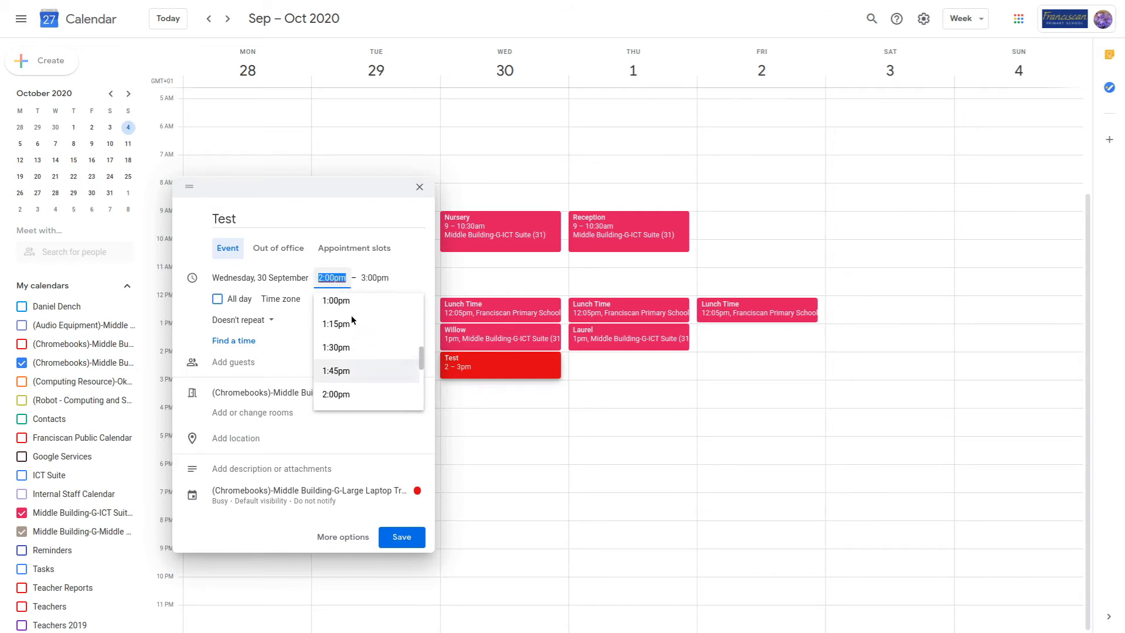
scroll(352, 320, up, 3)
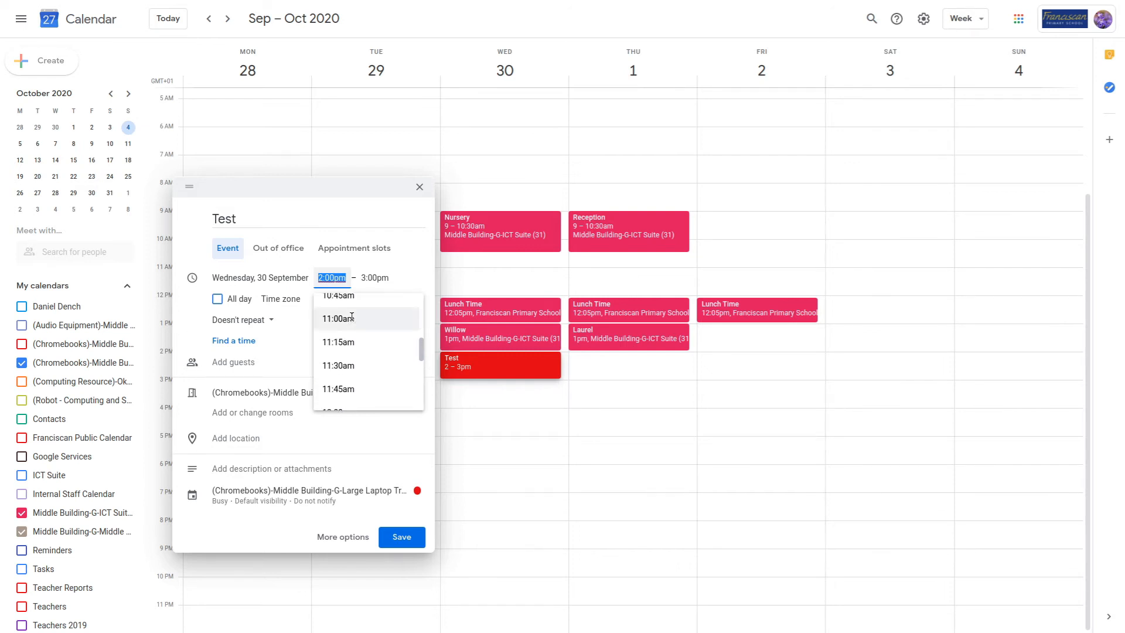
scroll(351, 319, up, 3)
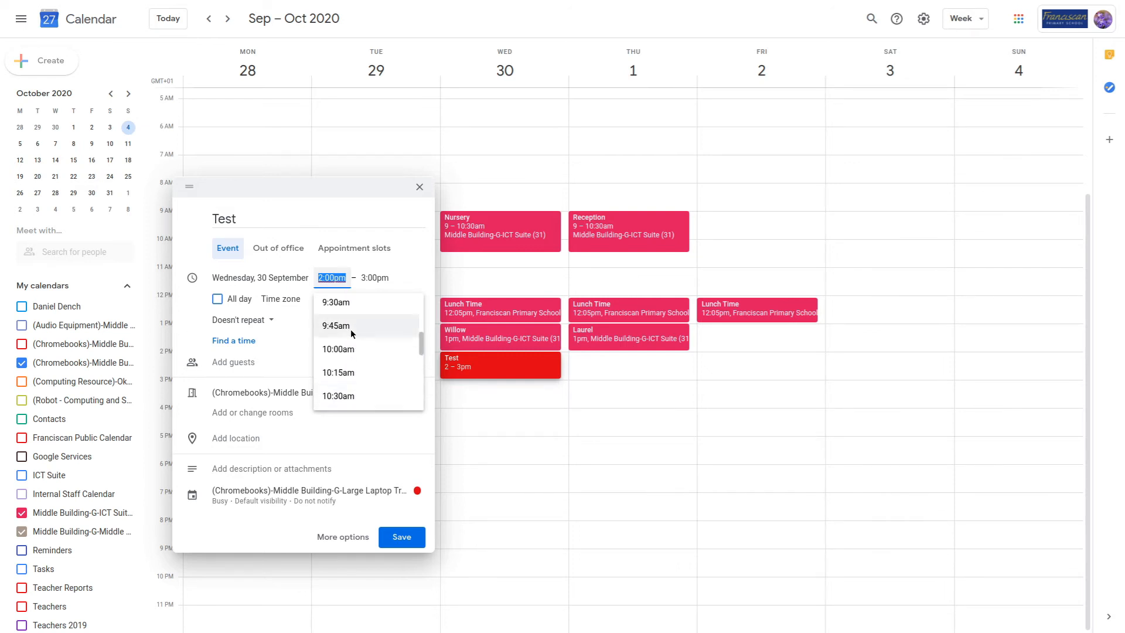
click(349, 329)
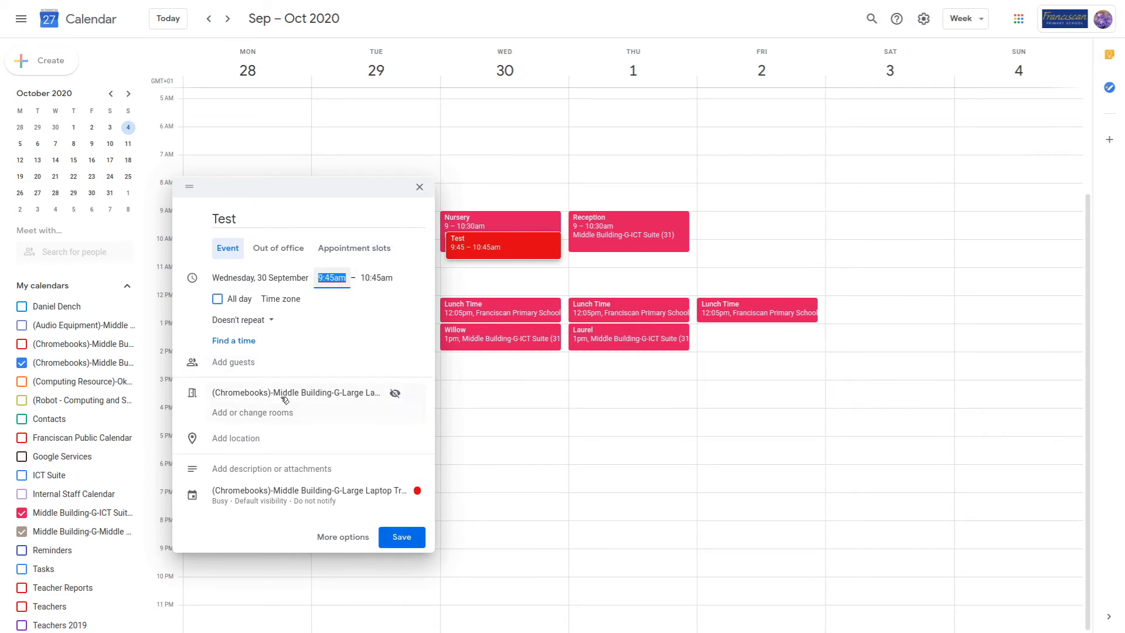
click(416, 396)
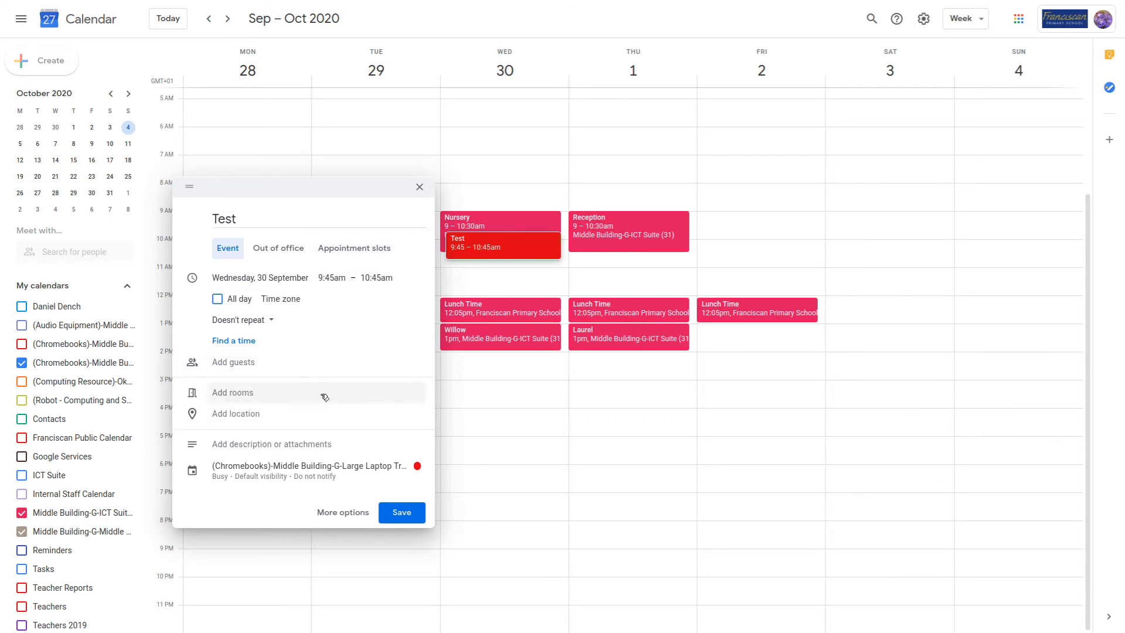
- Check which of the Middle Building's rooms and resources are free for the Test event, including unavailable rooms in the list
click(249, 396)
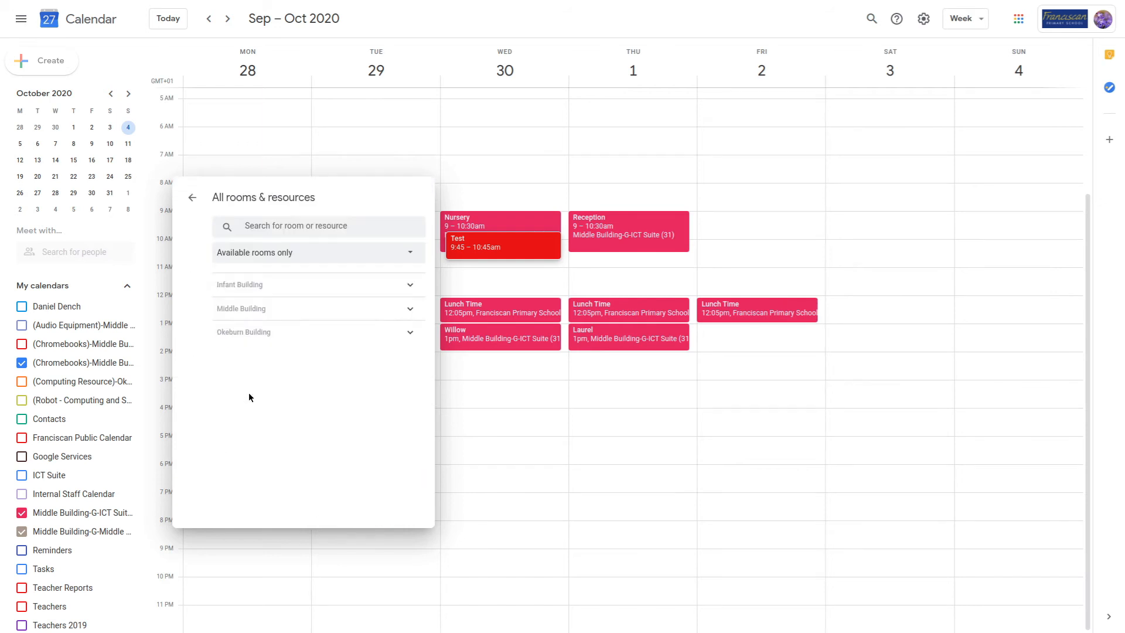
click(287, 309)
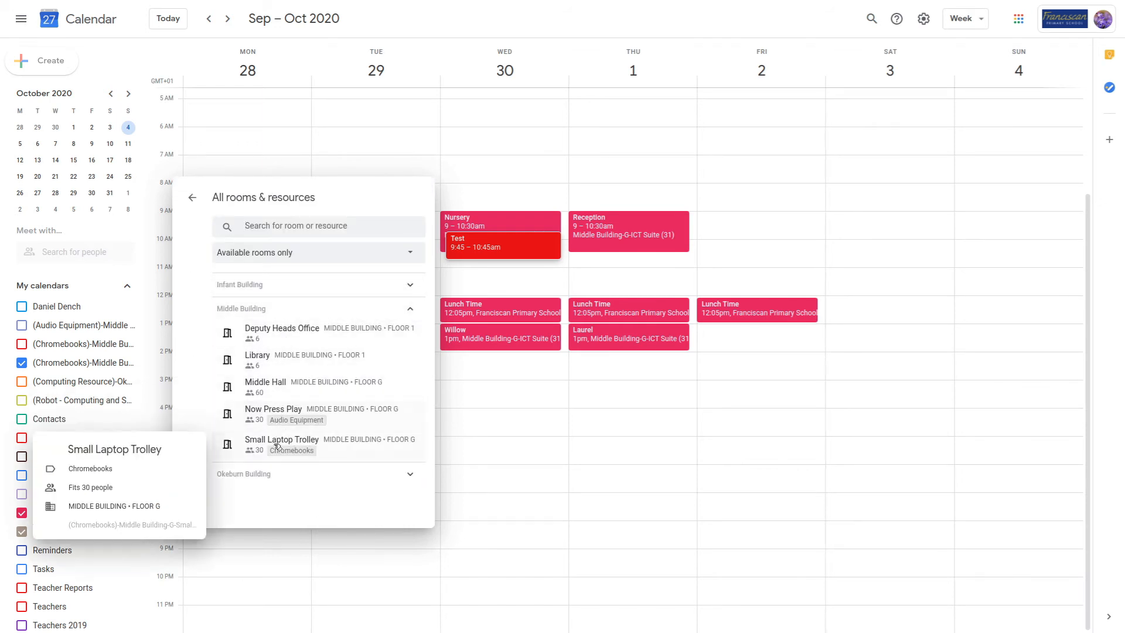
mouse_move(290, 415)
mouse_move(296, 462)
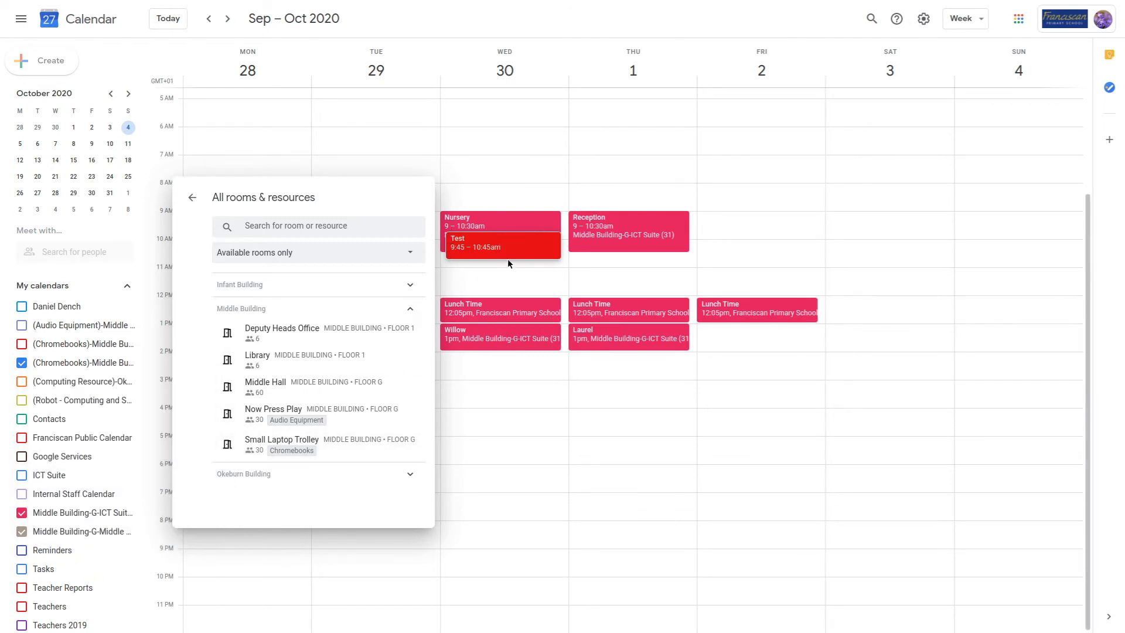
click(343, 255)
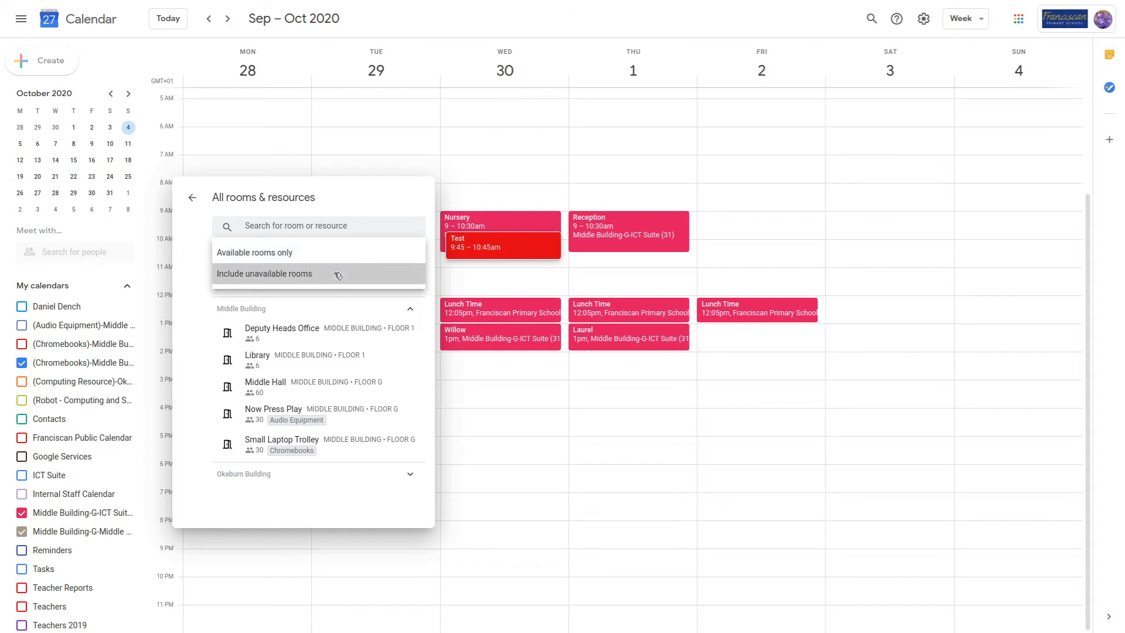
click(337, 274)
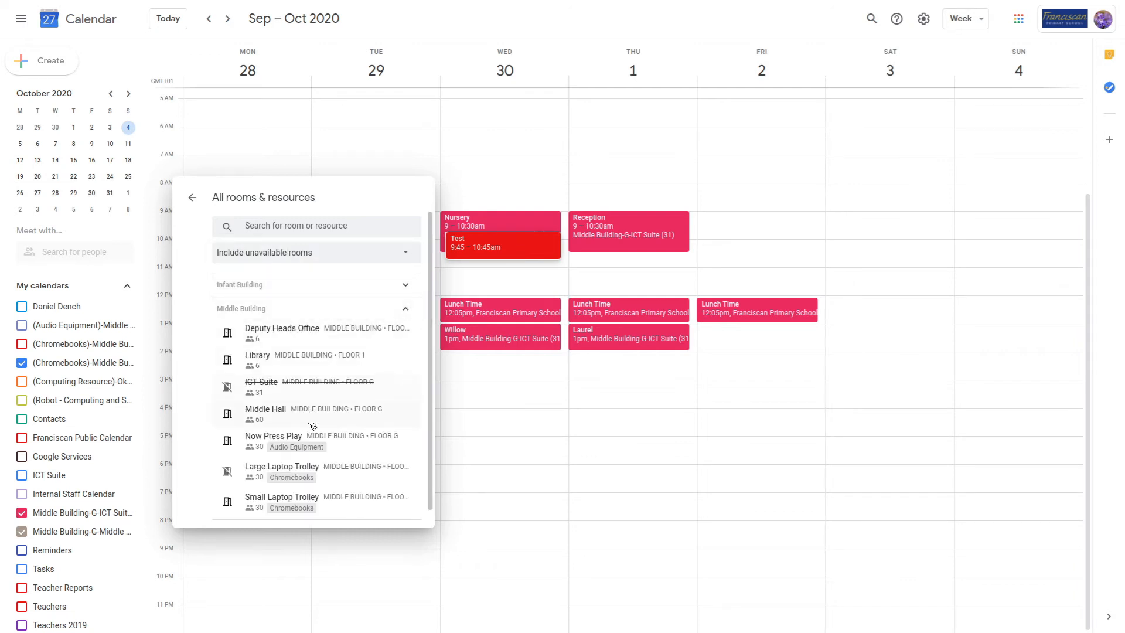
mouse_move(385, 486)
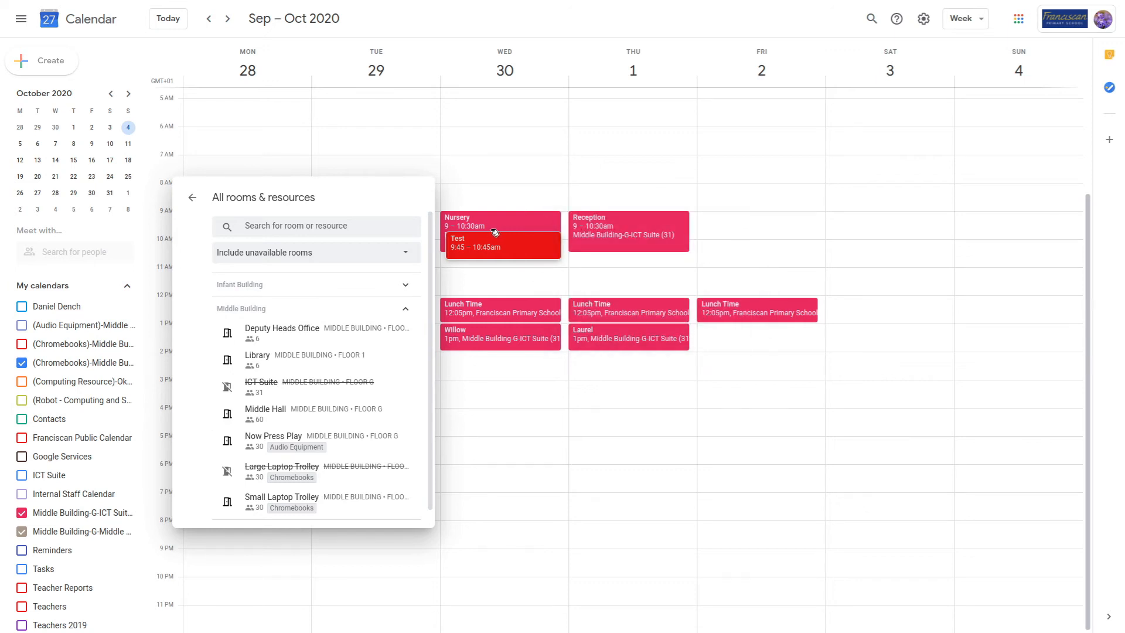
- Move the Test event to 3:00pm–4:00pm on Wednesday, 30 September and add the Middle Building's Large Laptop Trolley
drag(491, 245, 484, 392)
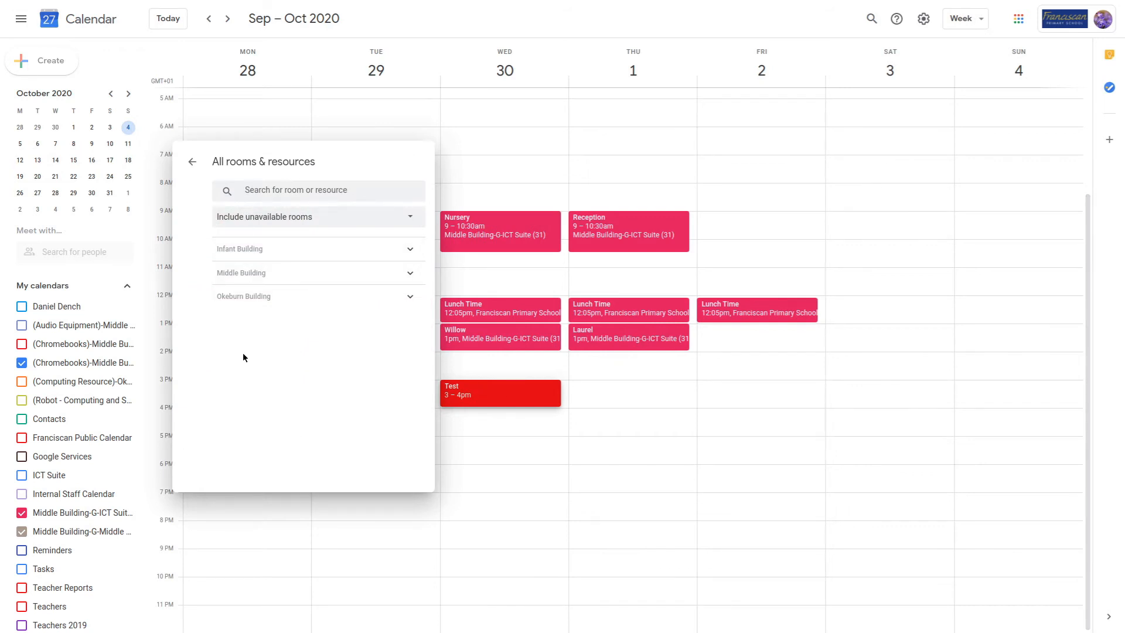
click(251, 274)
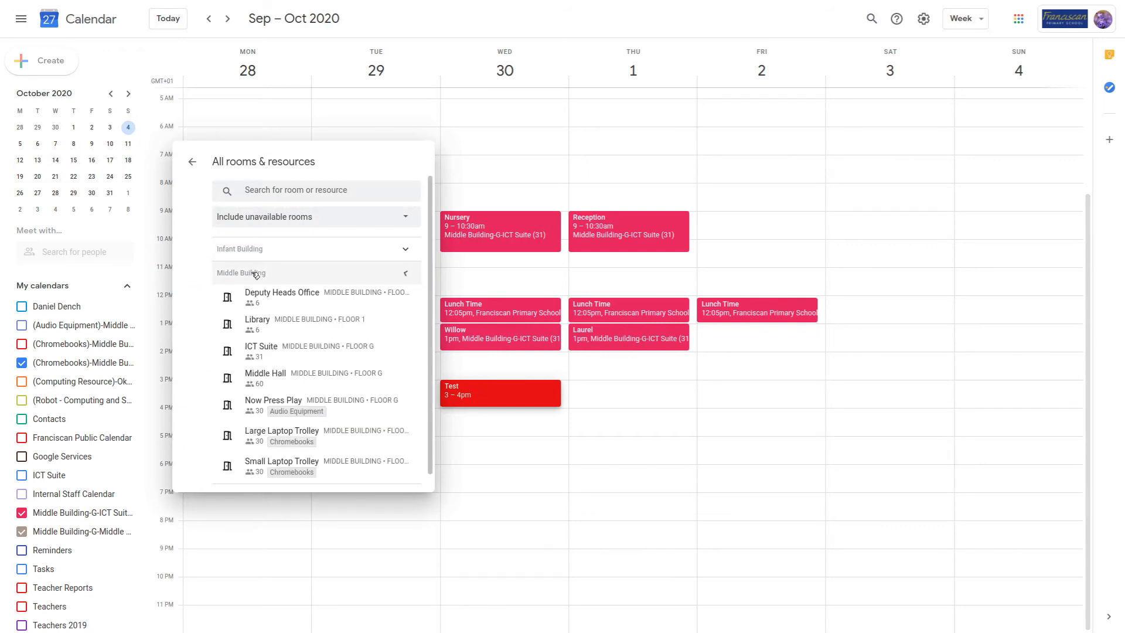
click(331, 436)
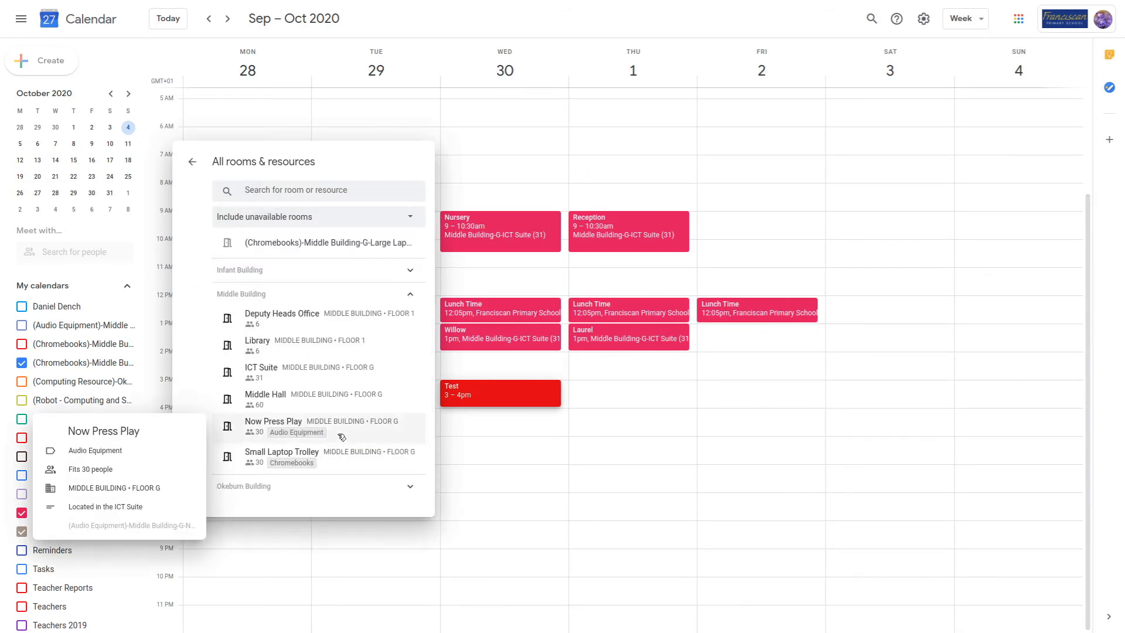
- Save the Test event with its trolley booking and show the personal calendar again
click(192, 162)
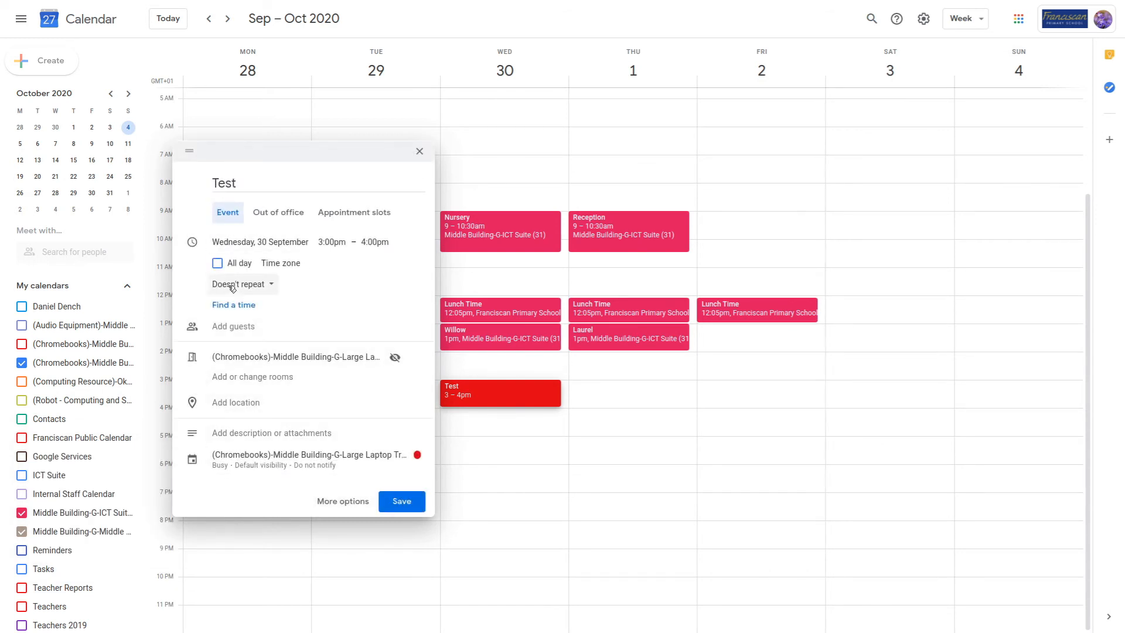
click(402, 501)
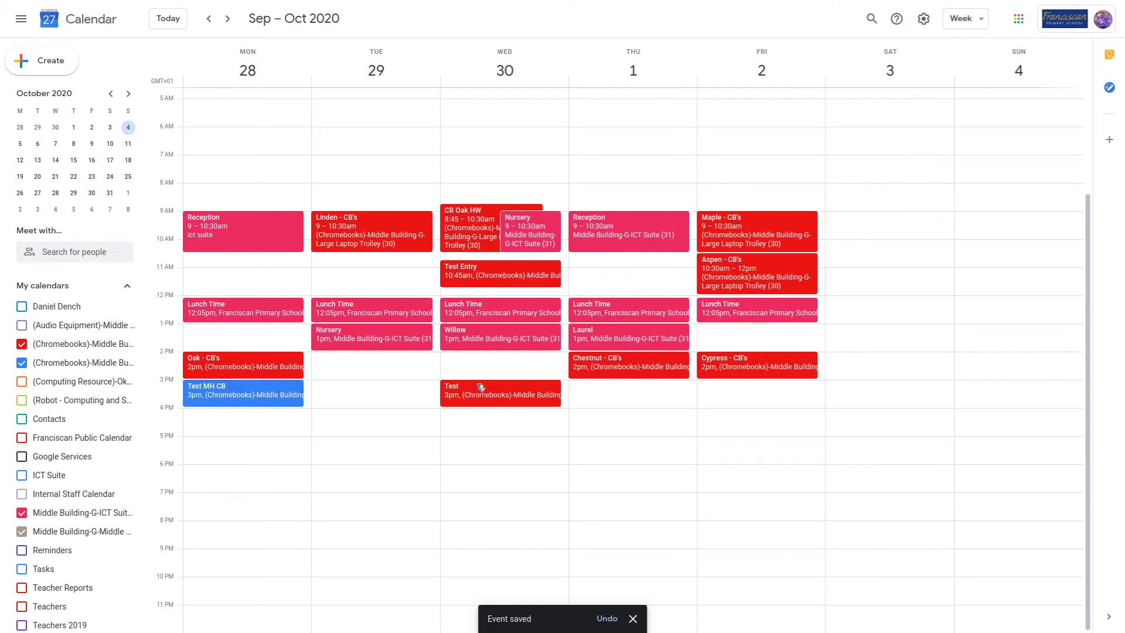
click(67, 307)
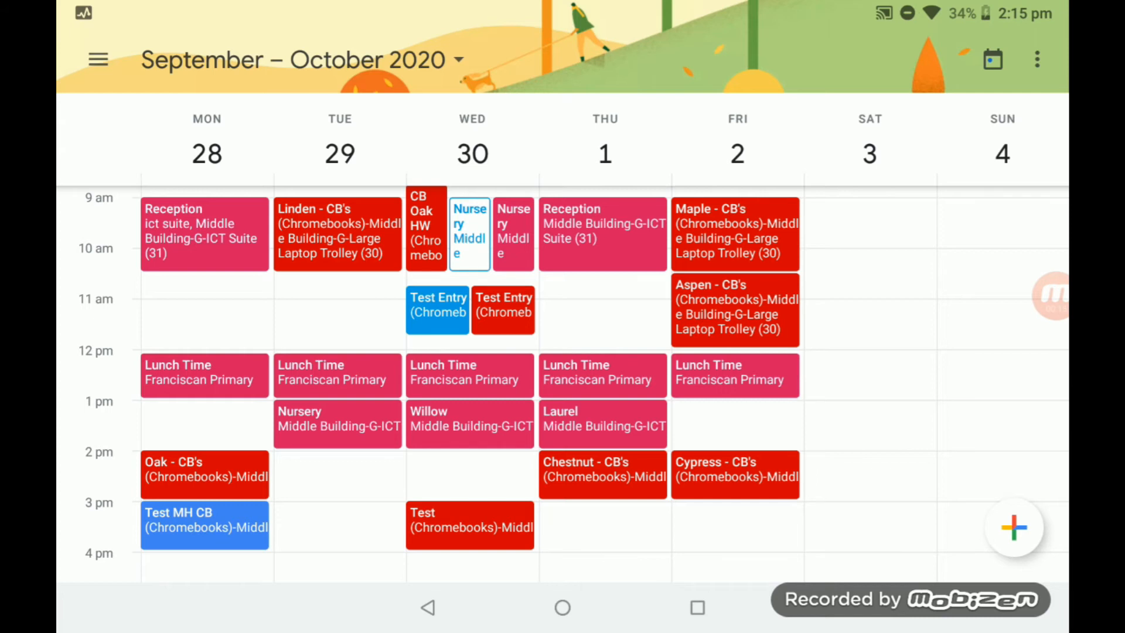
- In the tablet's Google Calendar app, hide the red Chromebooks calendar from the week and show it again
click(98, 59)
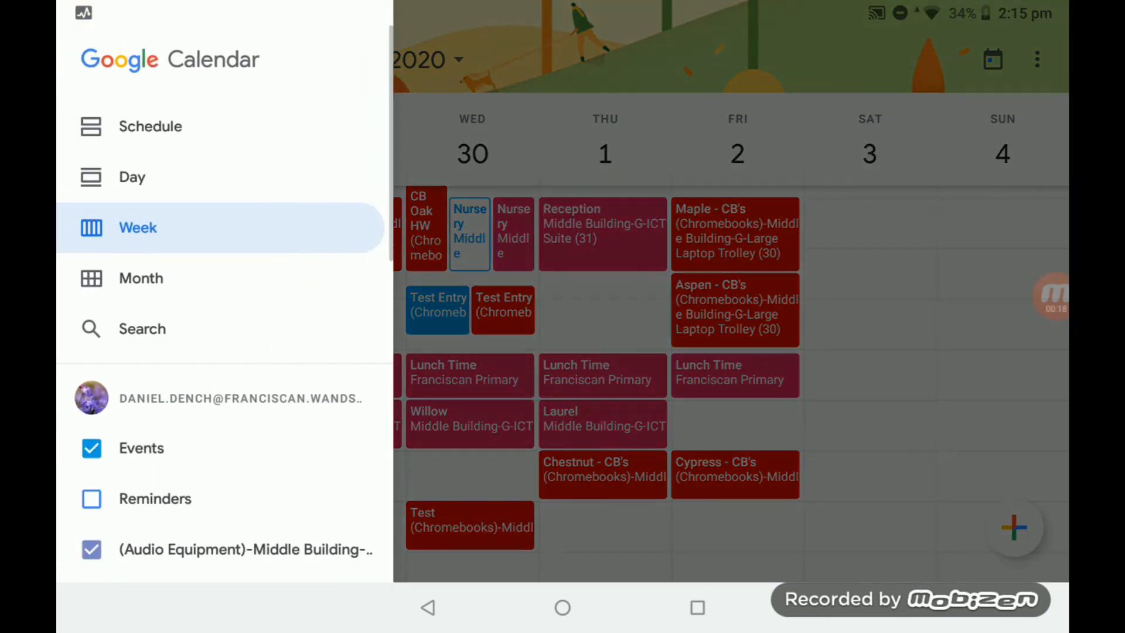
scroll(225, 316, down, 7)
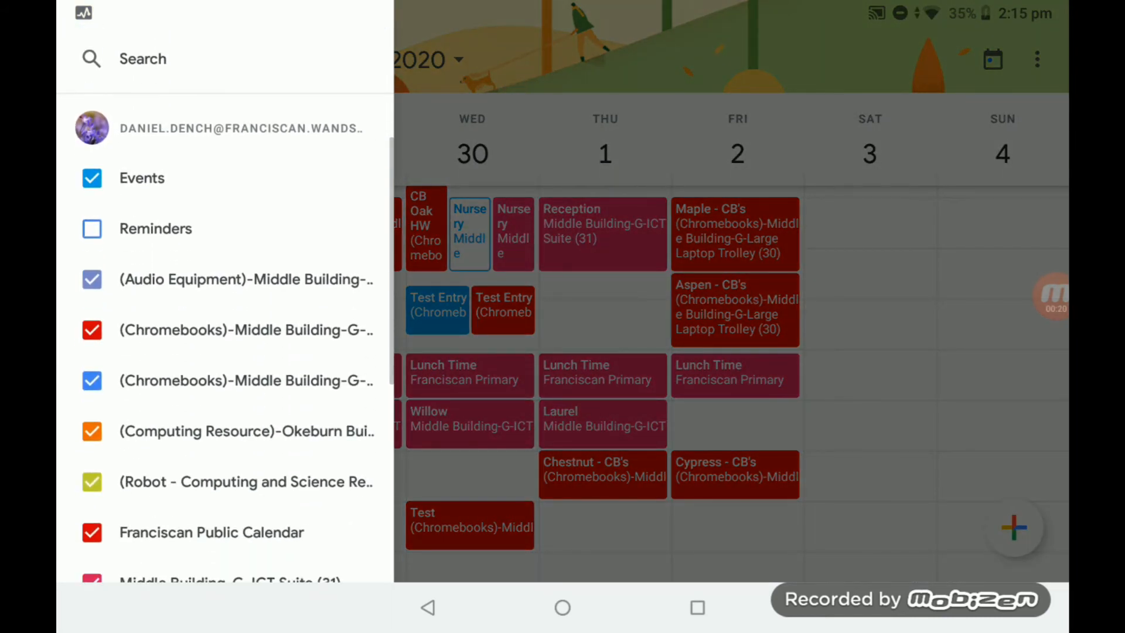
click(92, 209)
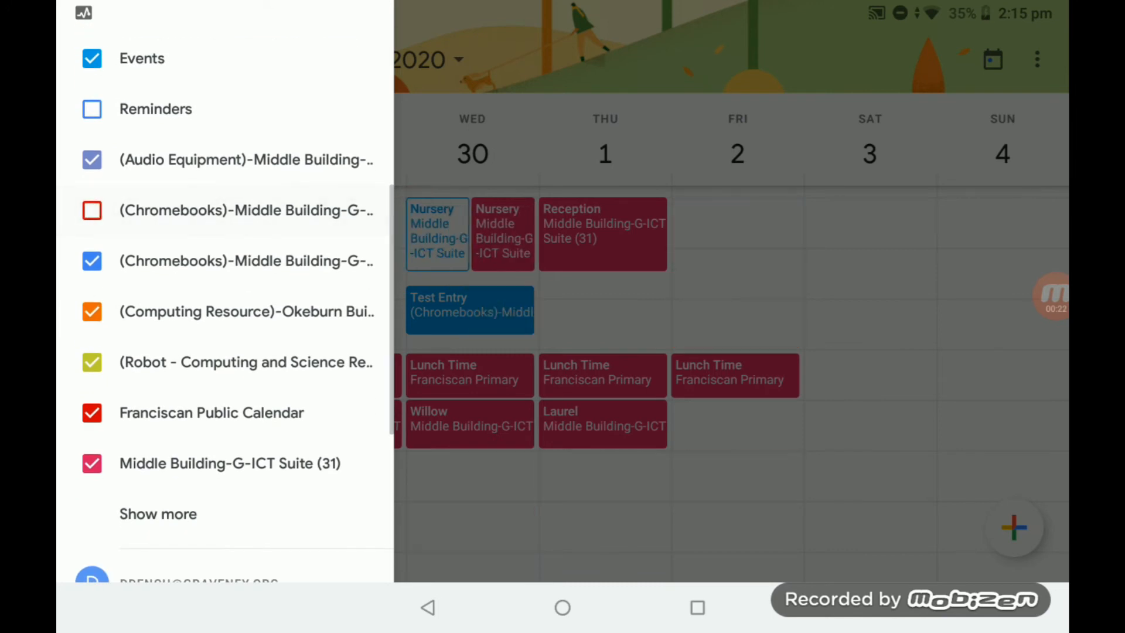
click(92, 210)
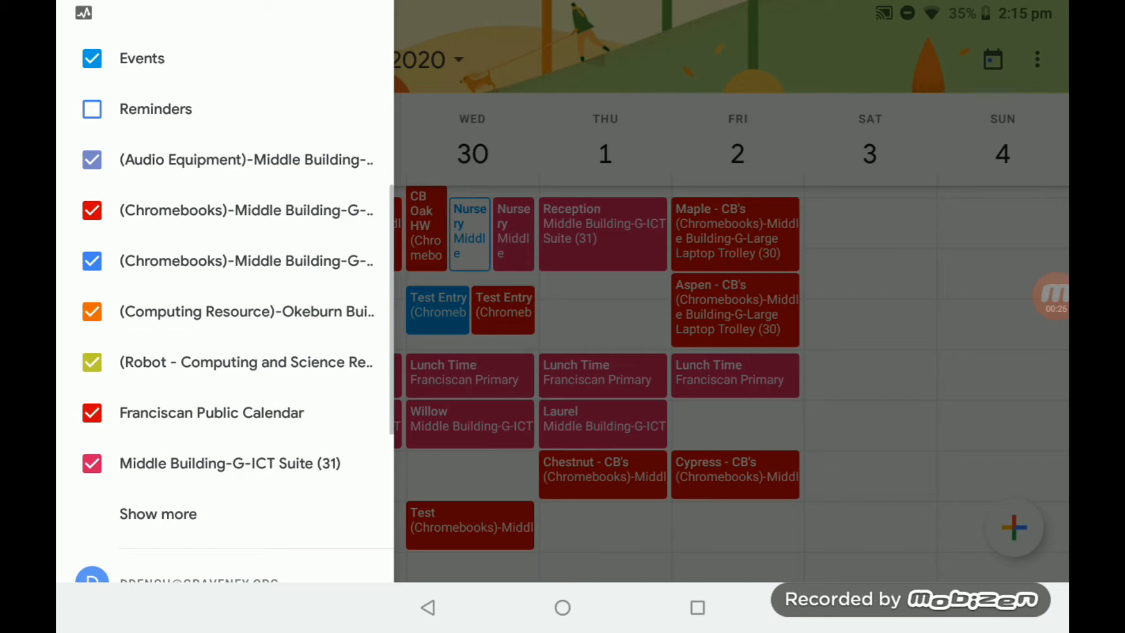
- Expand the school account's calendar list and look through its additional calendars
click(158, 514)
scroll(225, 316, down, 10)
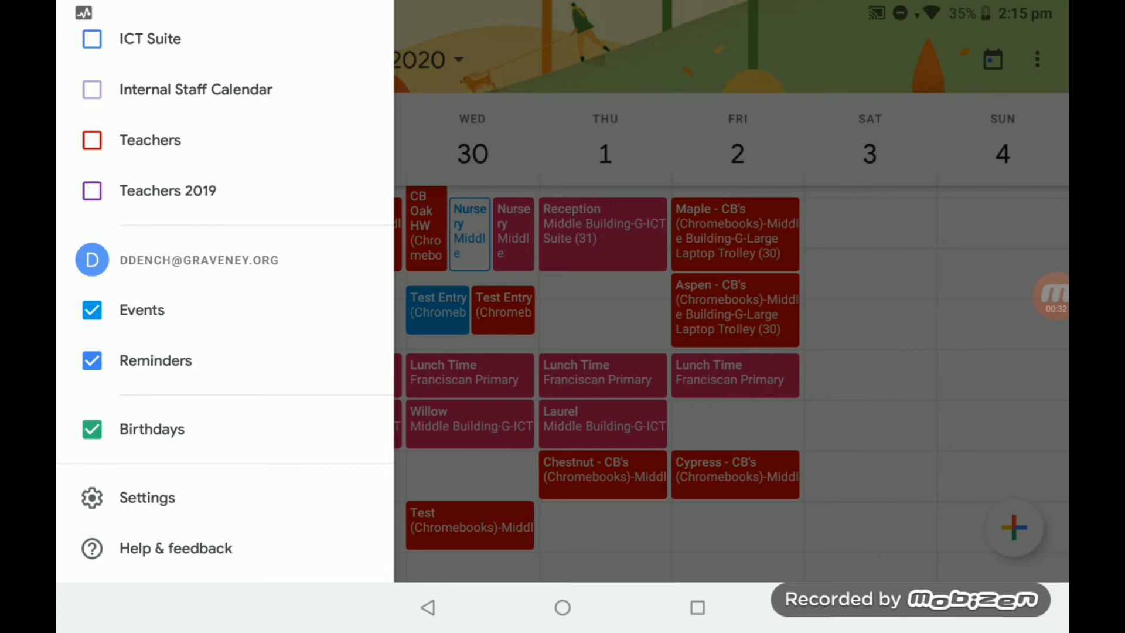
scroll(225, 293, up, 4)
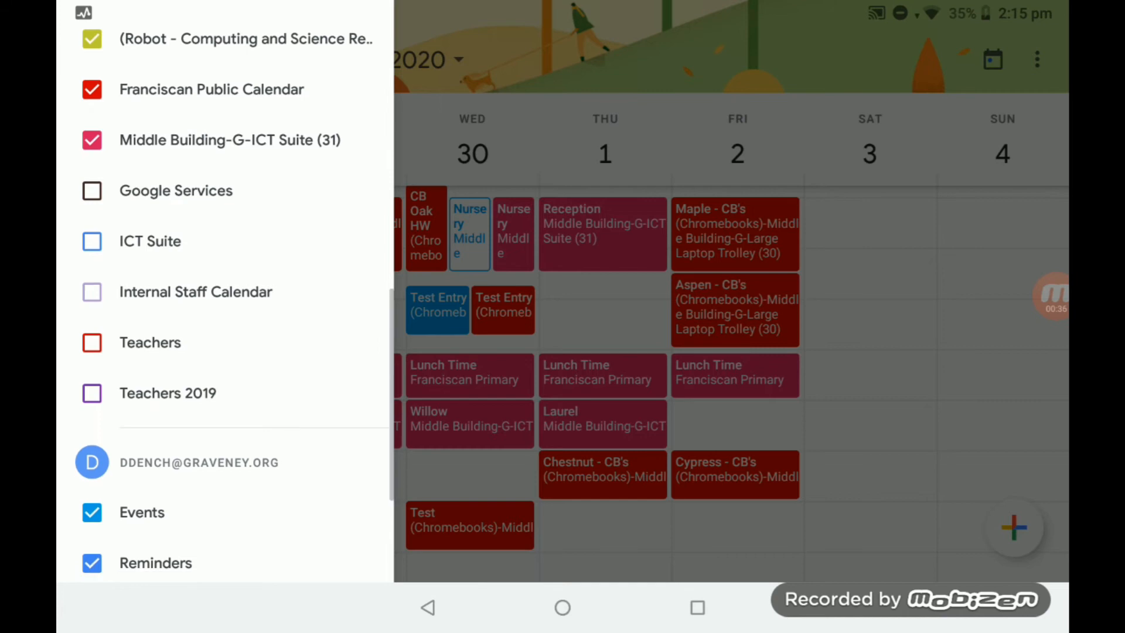
scroll(225, 293, down, 4)
- Turn syncing off and back on in the Franciscan Public Calendar's settings and return to the week
click(147, 497)
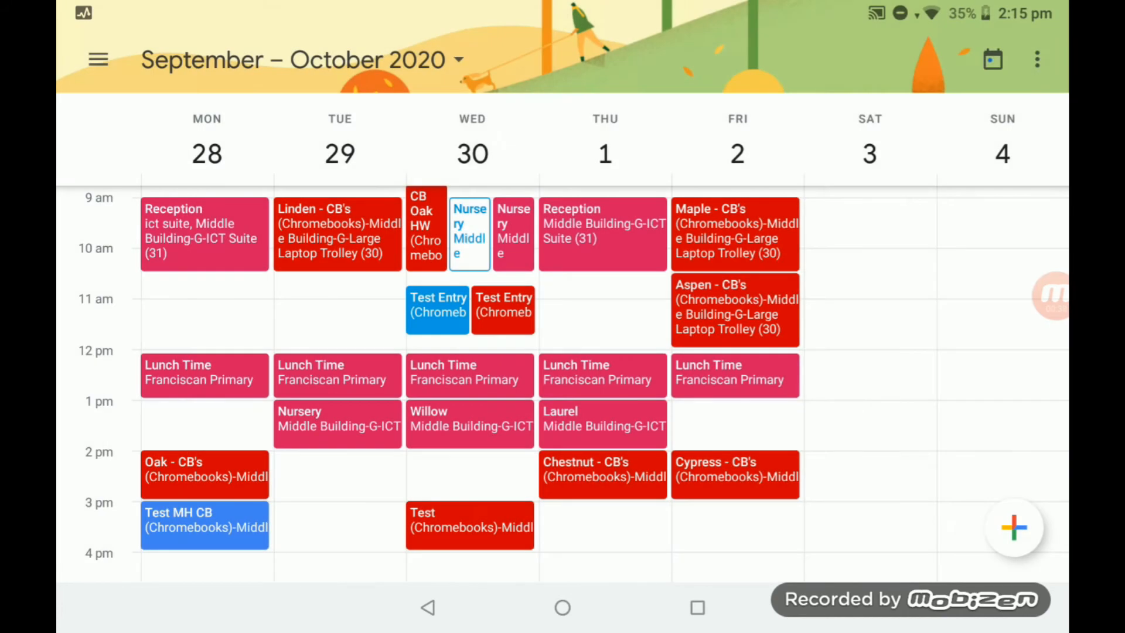
scroll(562, 337, down, 7)
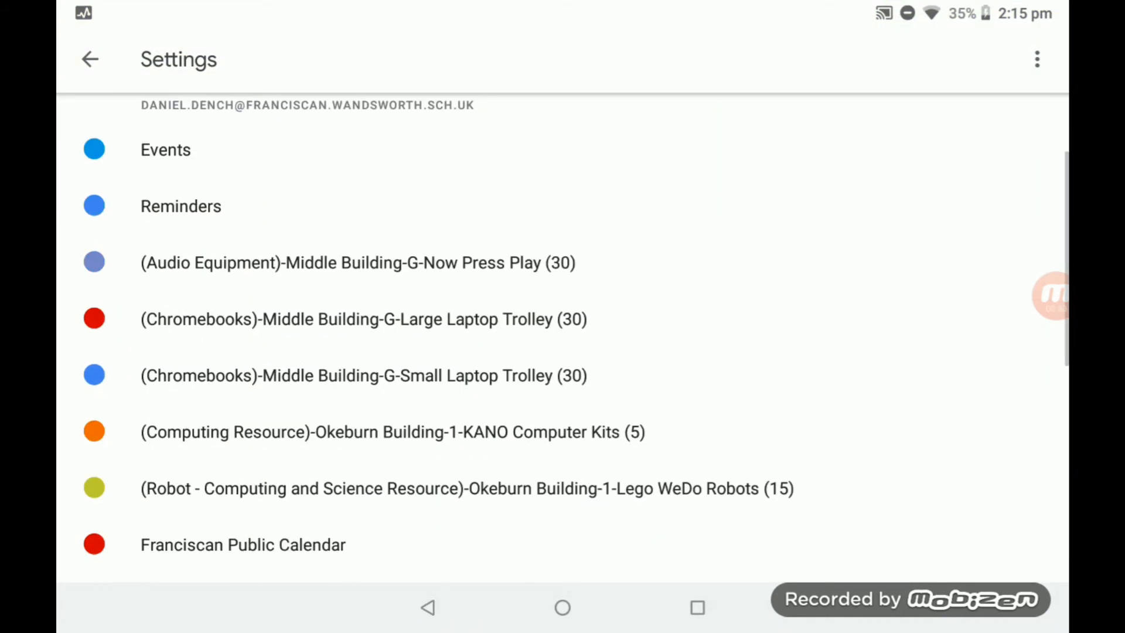
click(246, 243)
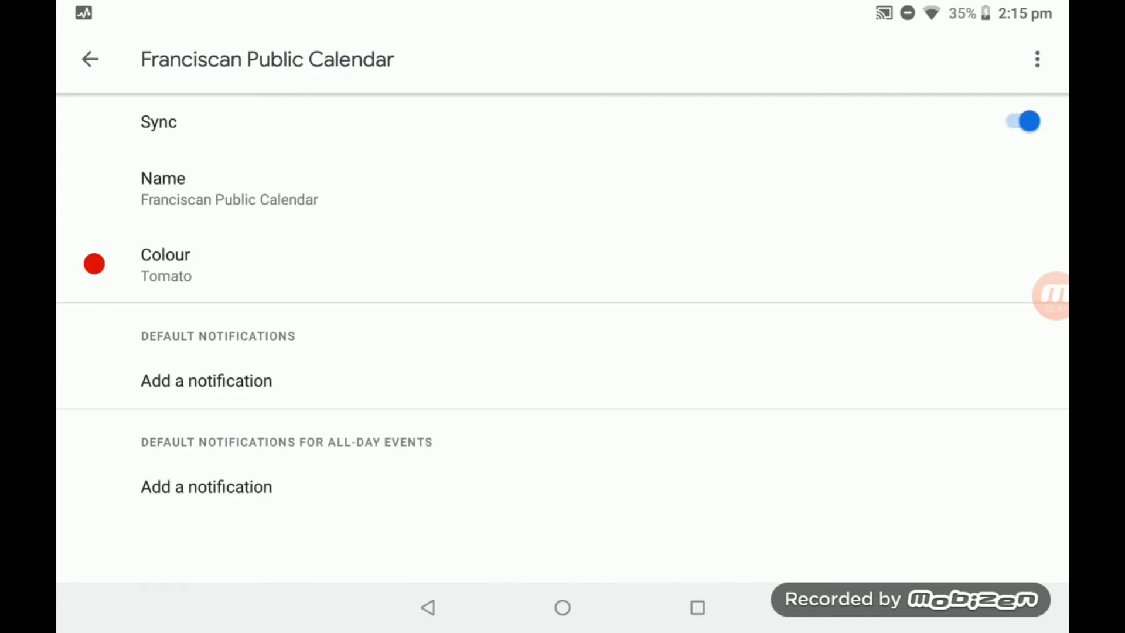
click(1023, 121)
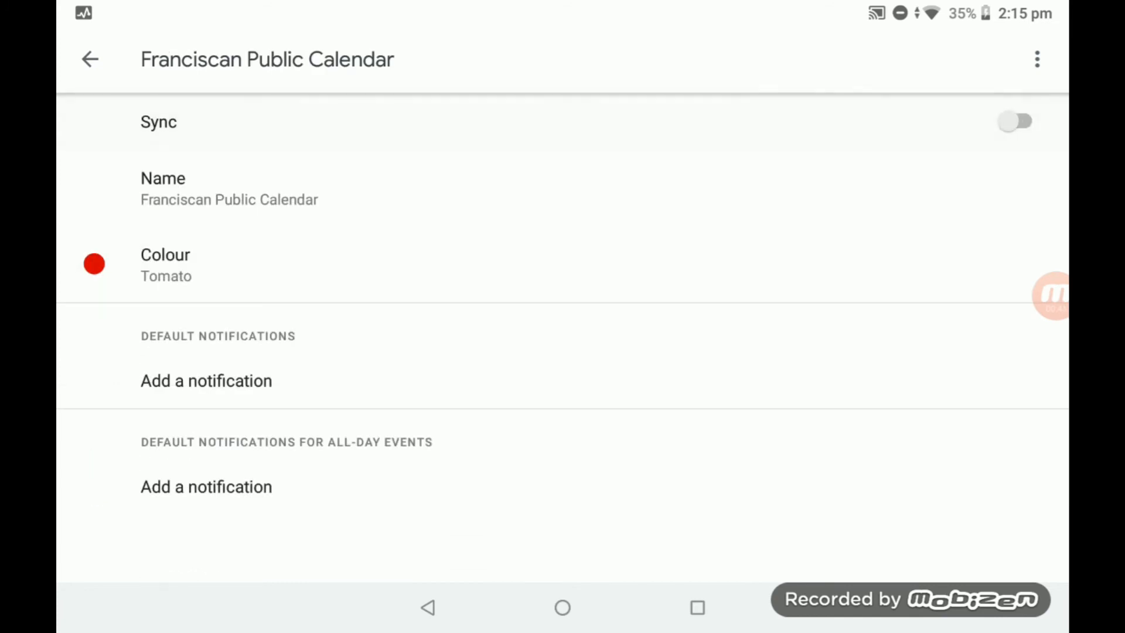
click(1019, 121)
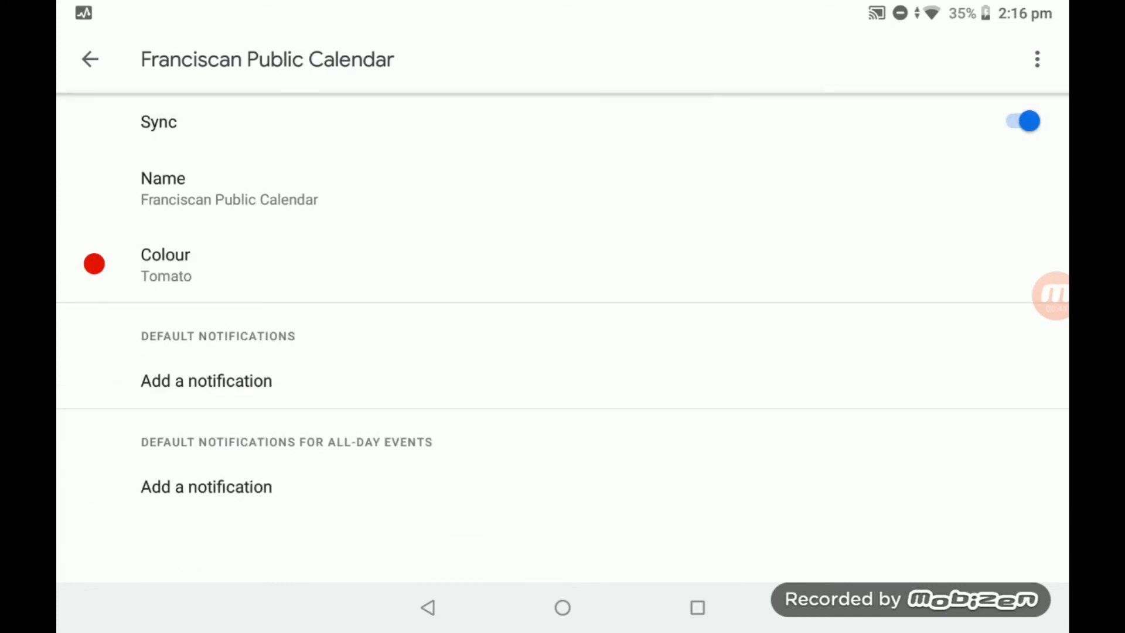
click(89, 59)
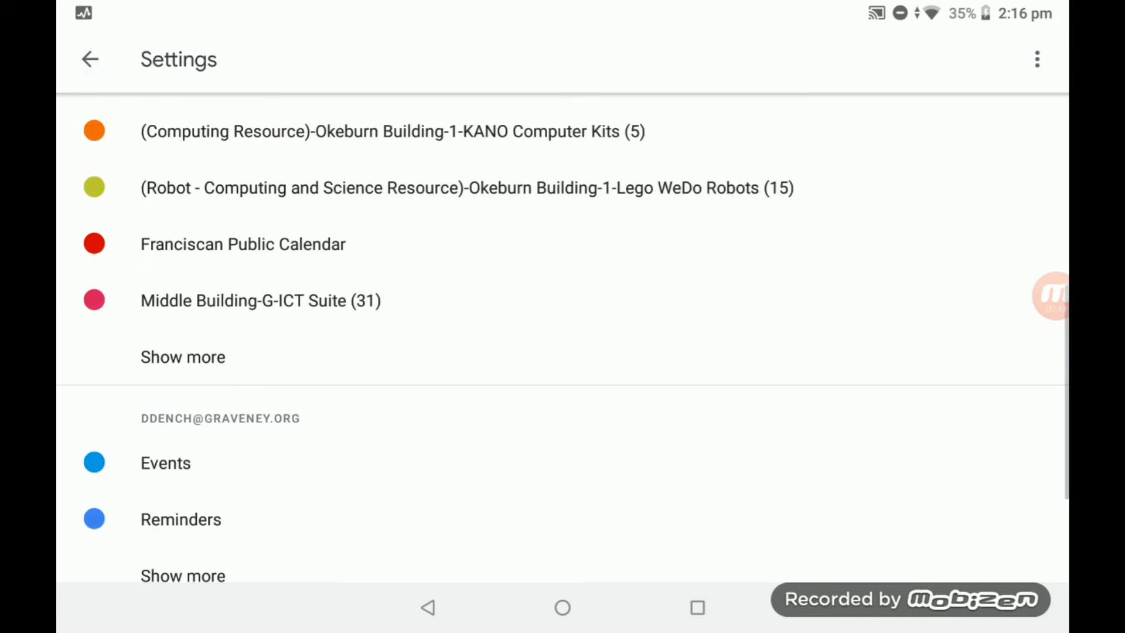
click(89, 60)
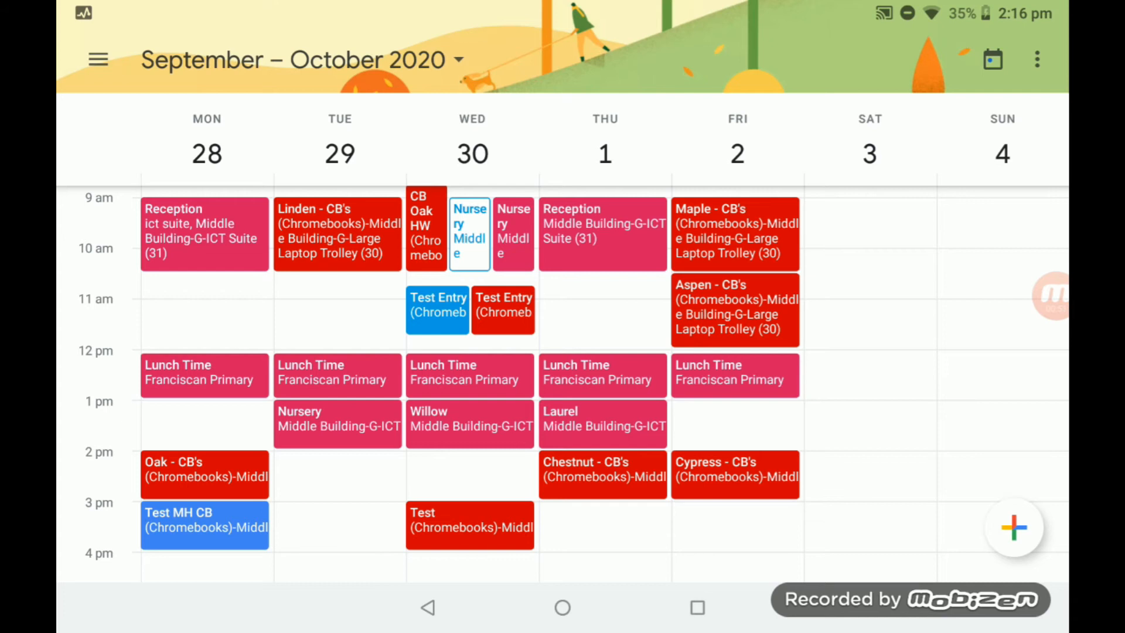
- Select the Week view and look at the types of entry that can be created, without creating one
click(98, 59)
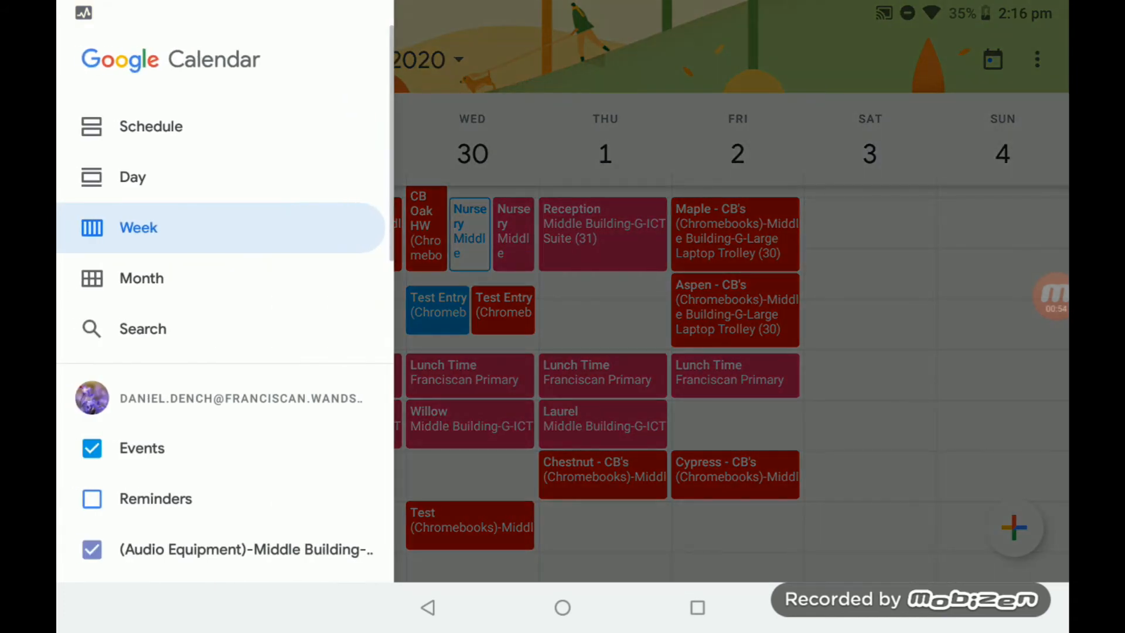
click(138, 228)
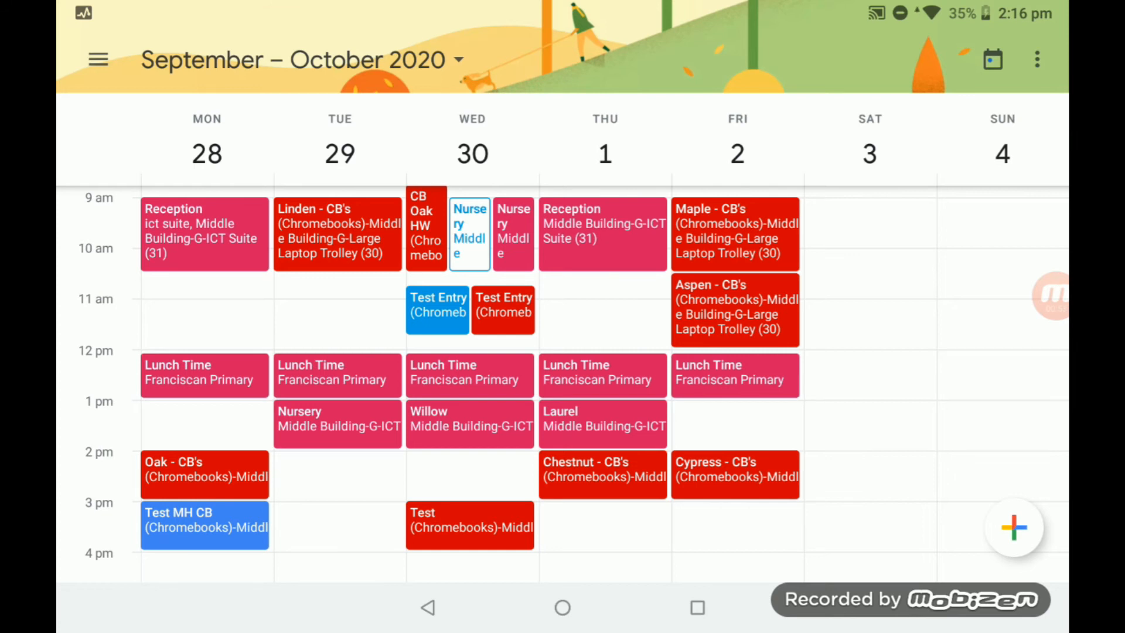
click(1013, 527)
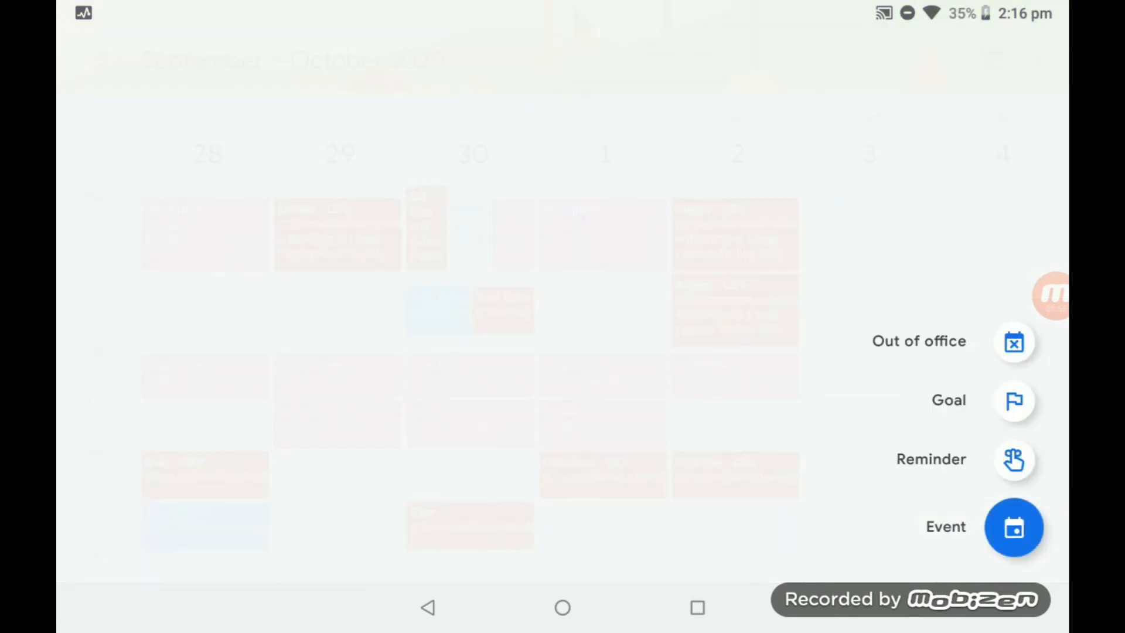
key(Escape)
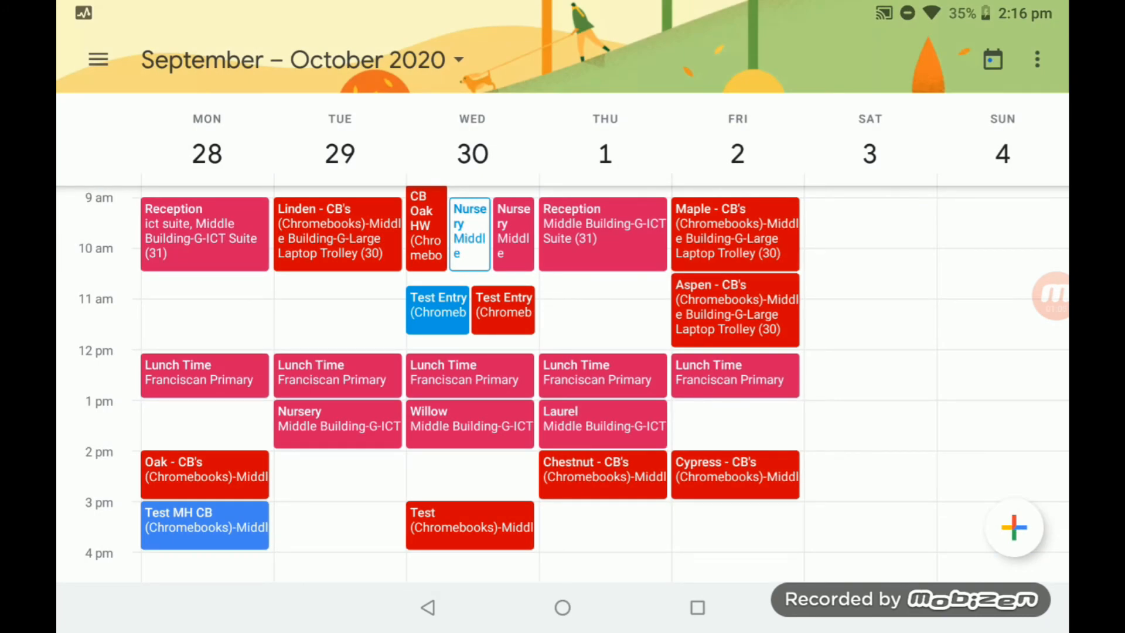
- Start a new event titled Test on Tuesday, 29 September from 2:30 to 3:30 pm
click(338, 492)
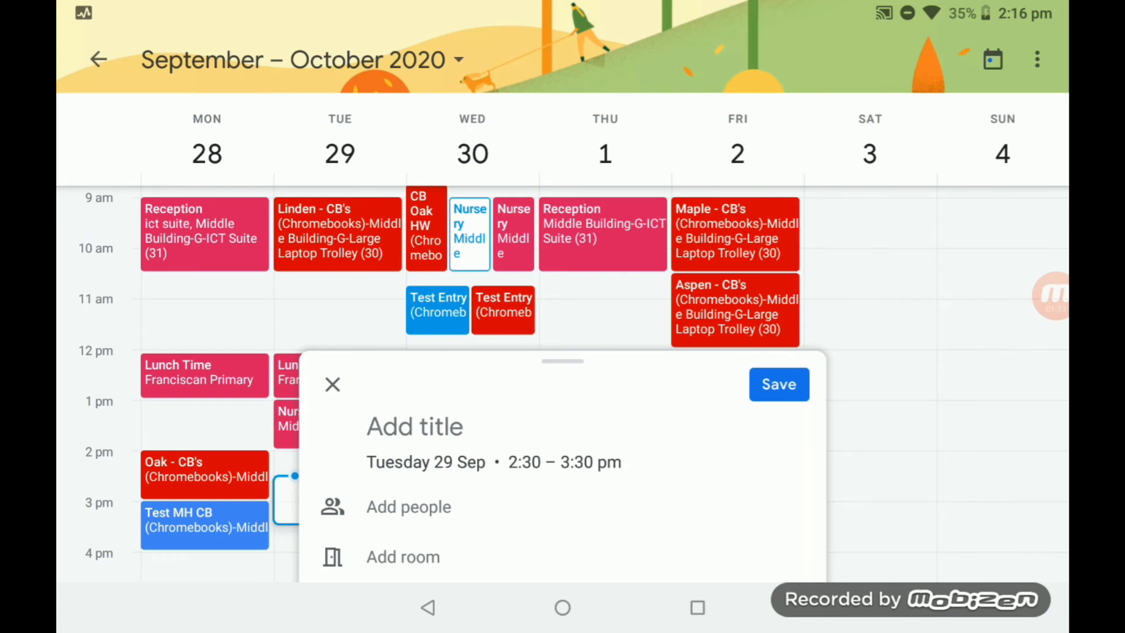
click(414, 426)
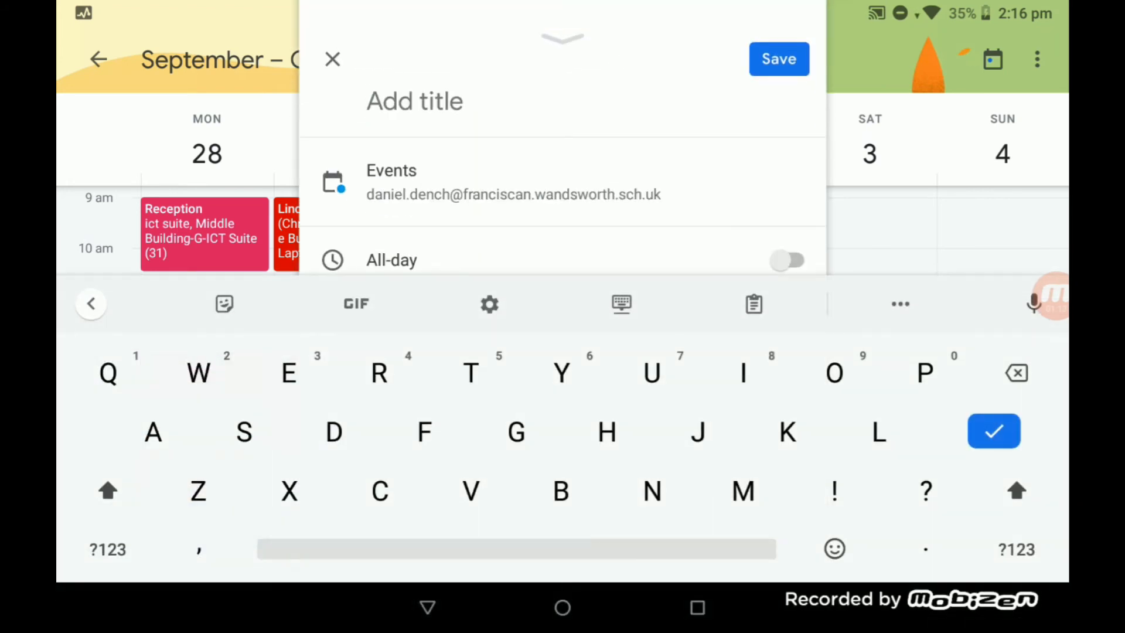
text(Test)
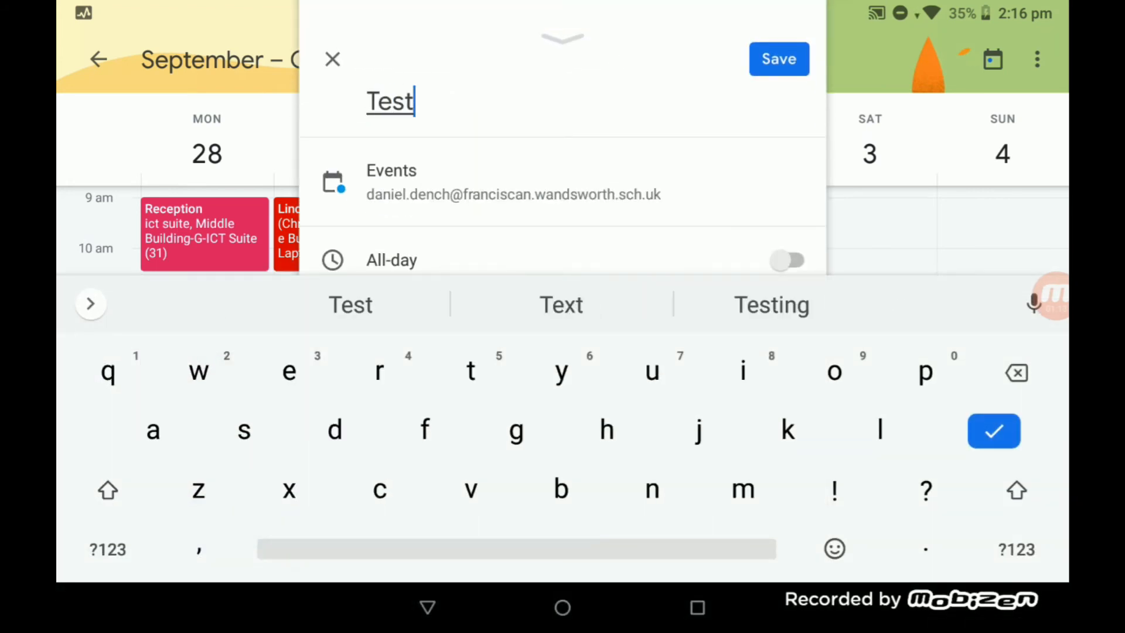
- Review the Test event's repeat options and keep it set to Does not repeat
scroll(563, 182, down, 2)
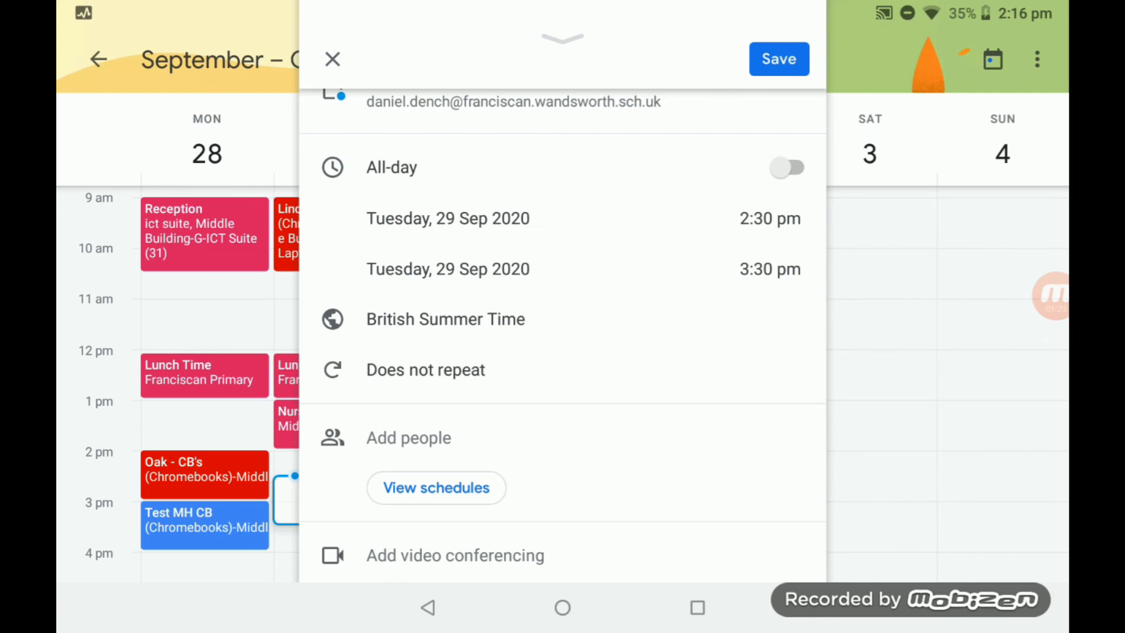
click(426, 370)
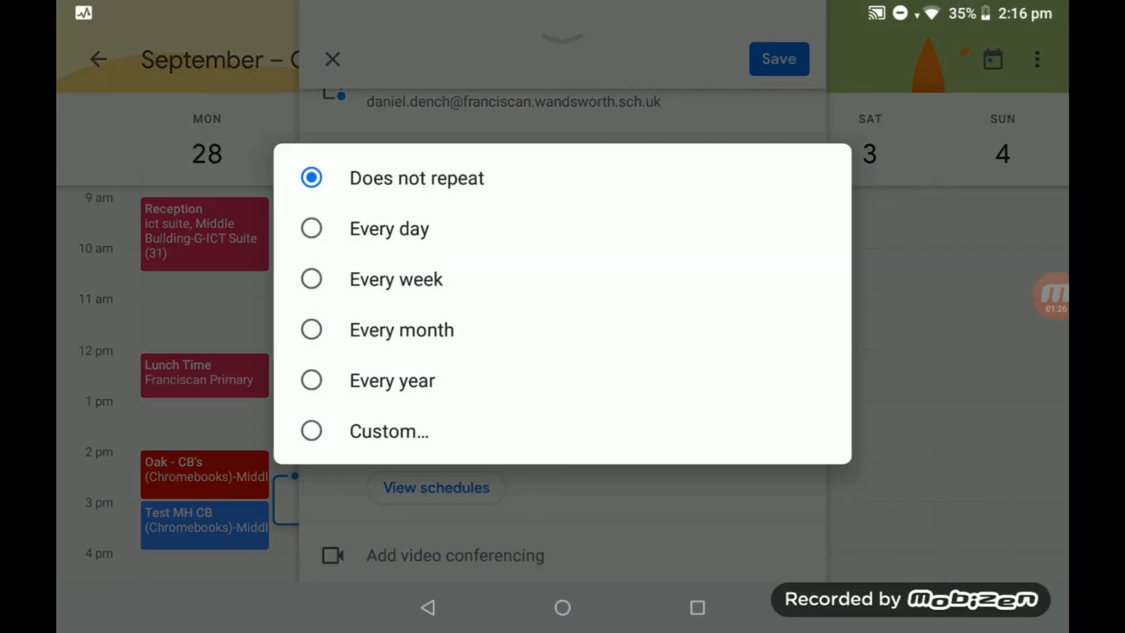
click(417, 178)
scroll(562, 328, down, 5)
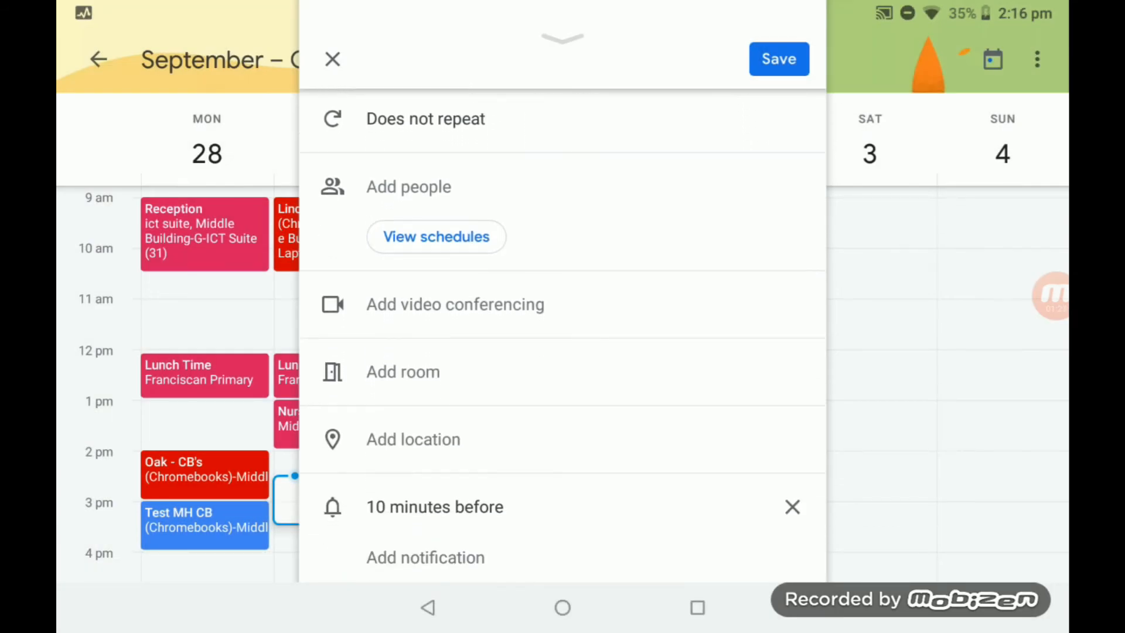
- Check which rooms and laptop trolleys in the Middle Building can be booked for the Test event, without choosing one
click(403, 371)
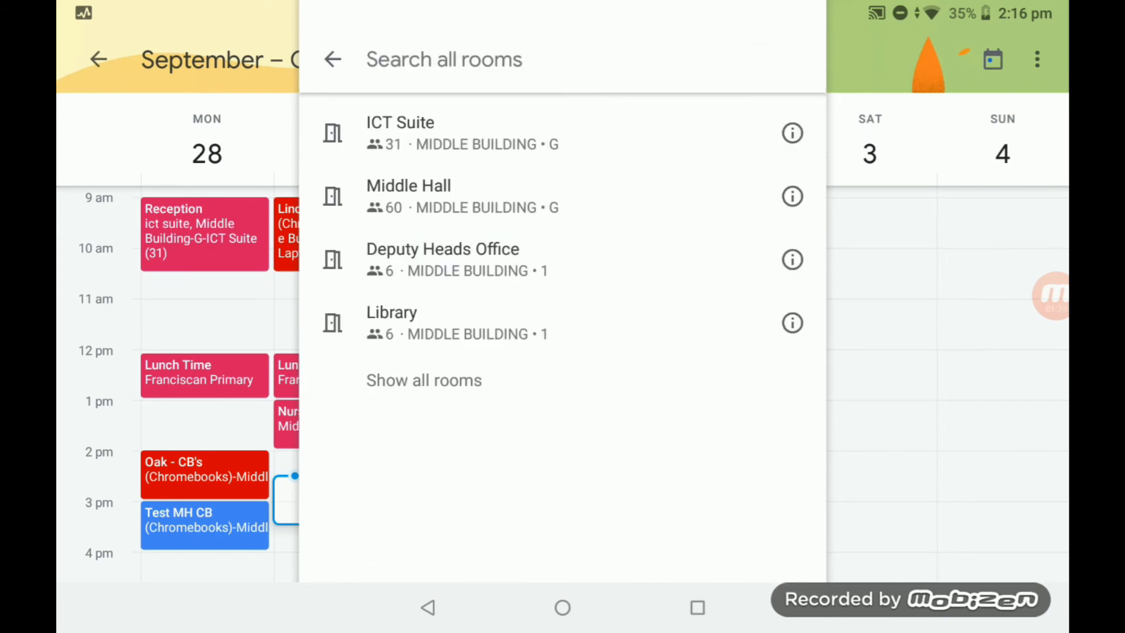
click(424, 380)
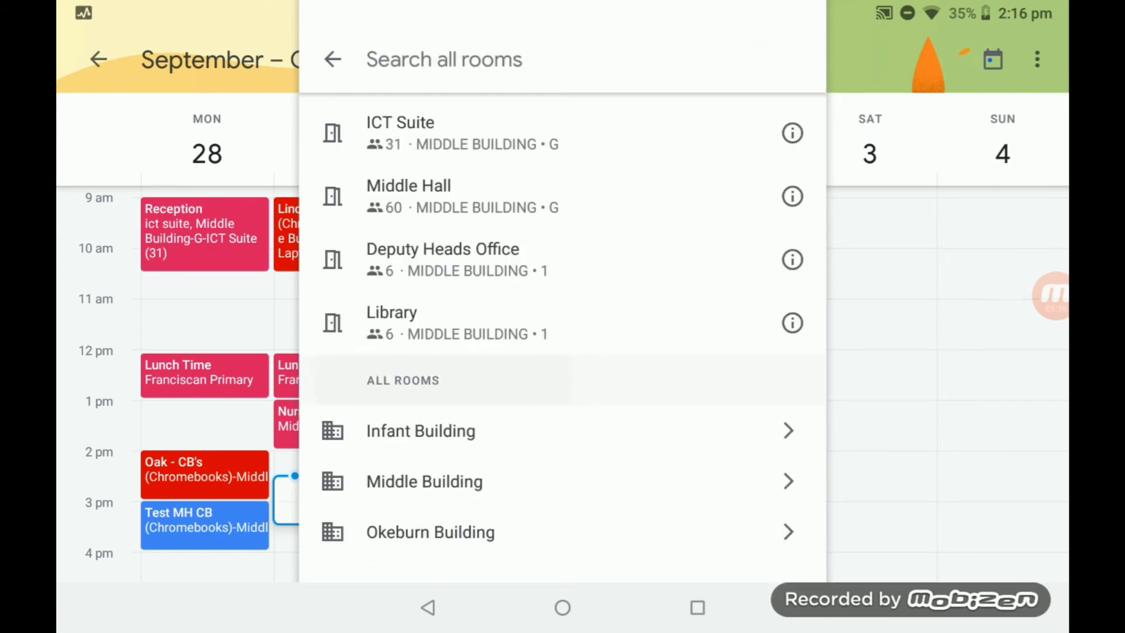
click(424, 481)
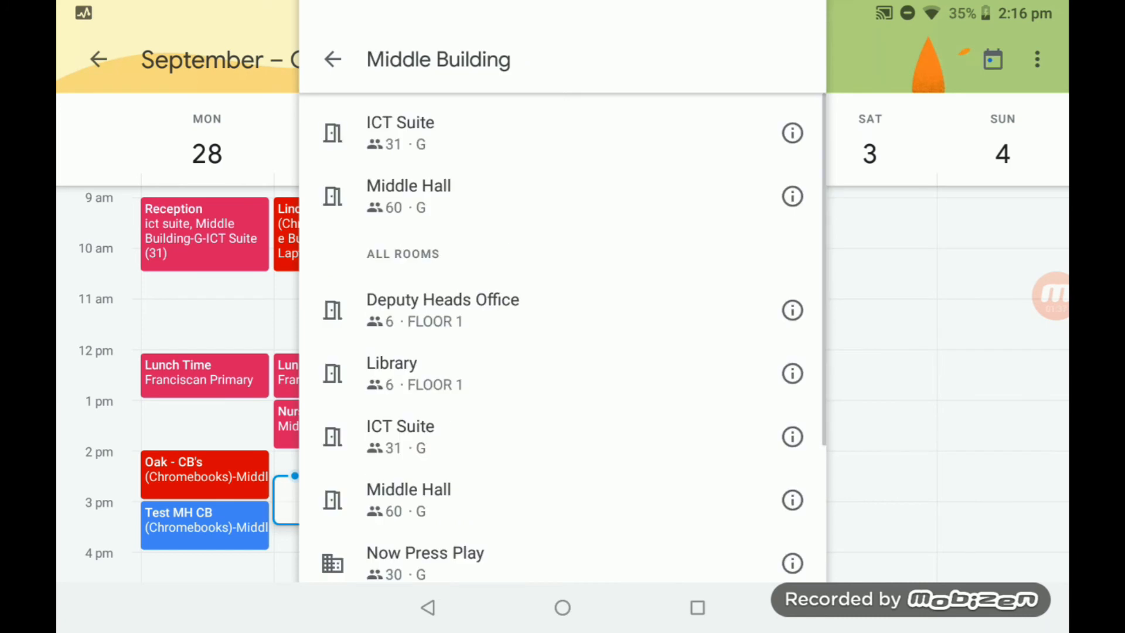
scroll(562, 328, down, 3)
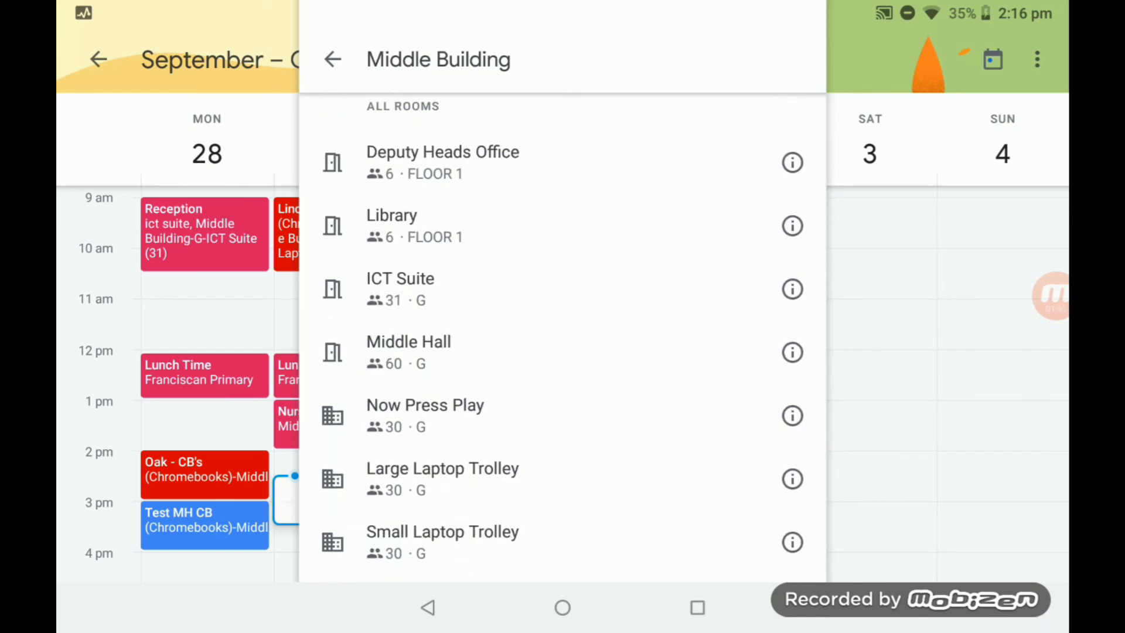
click(332, 59)
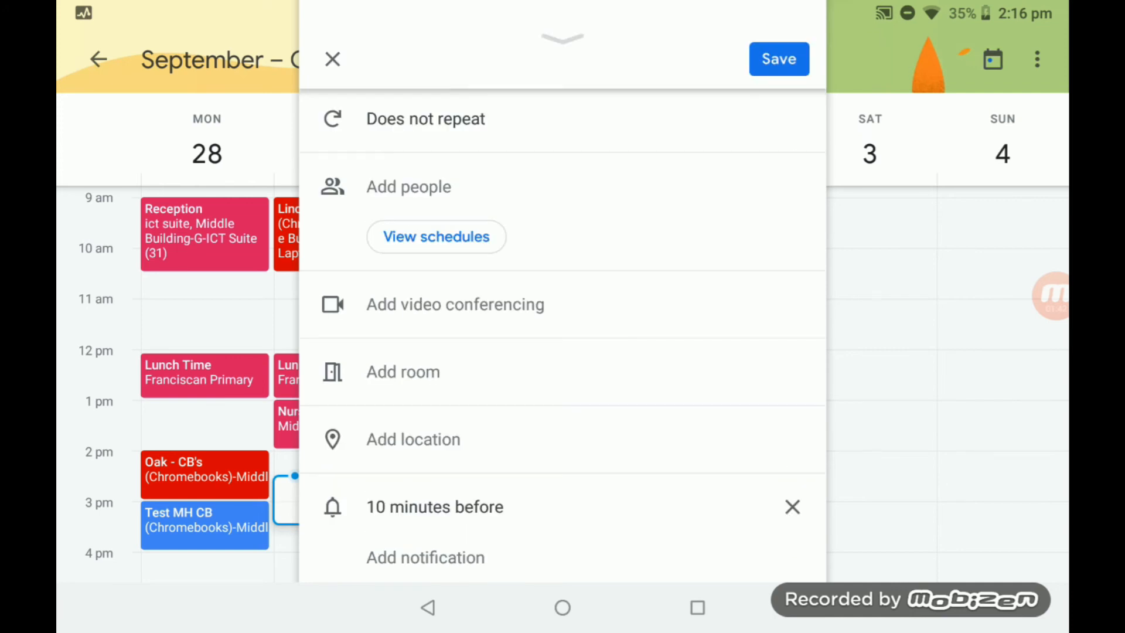
- Set the Test event's start time to 9:30 pm on Tuesday, 29 September
scroll(562, 328, up, 5)
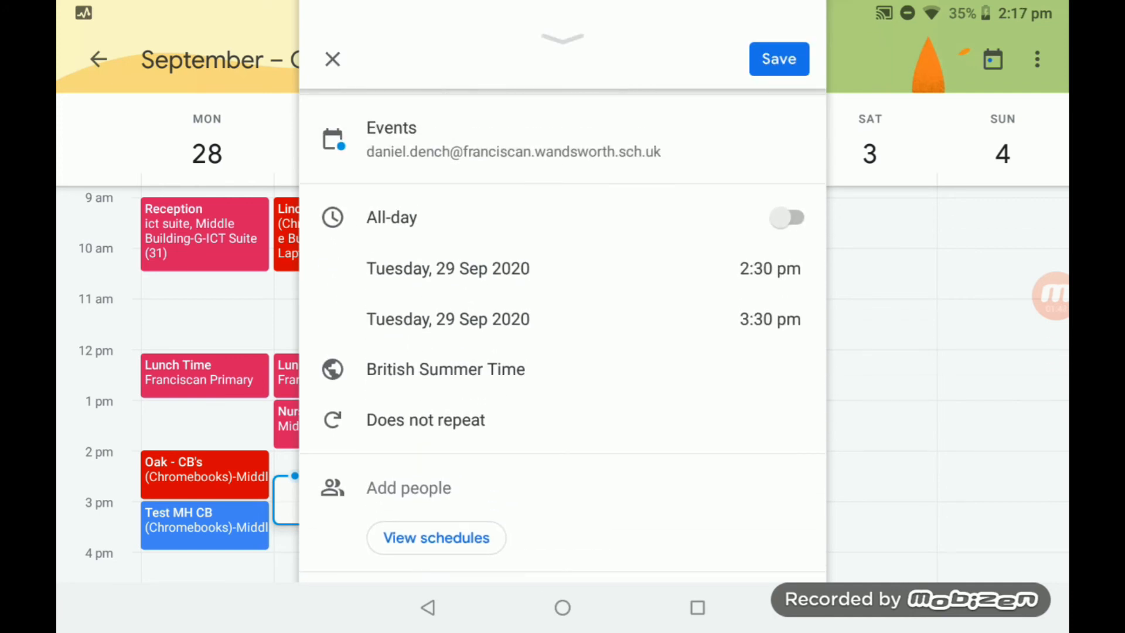
click(769, 268)
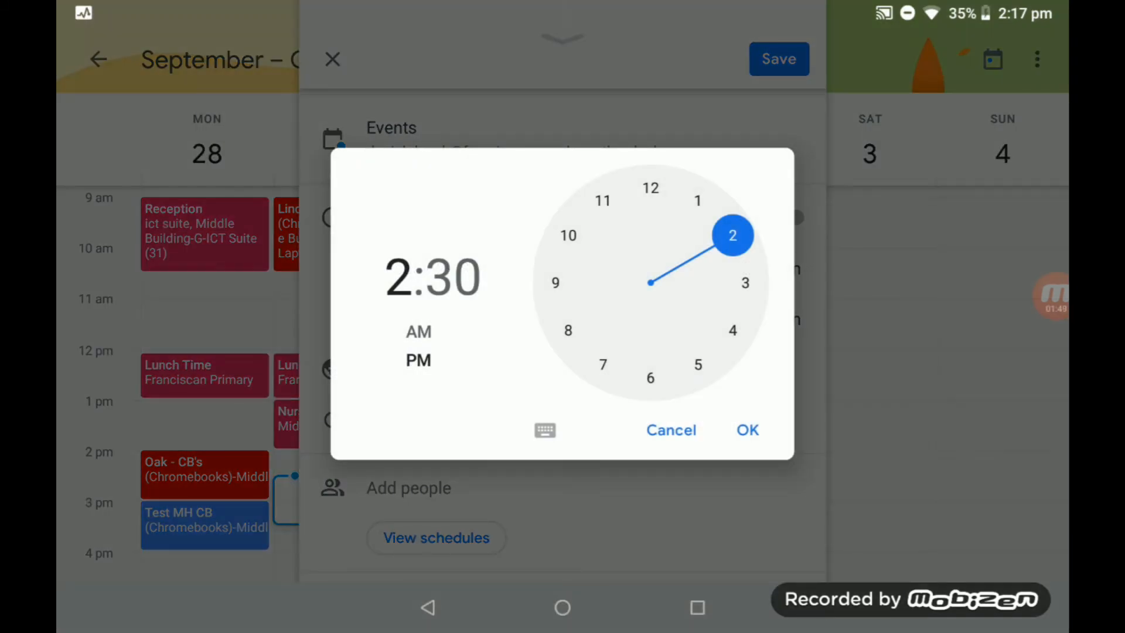
click(556, 283)
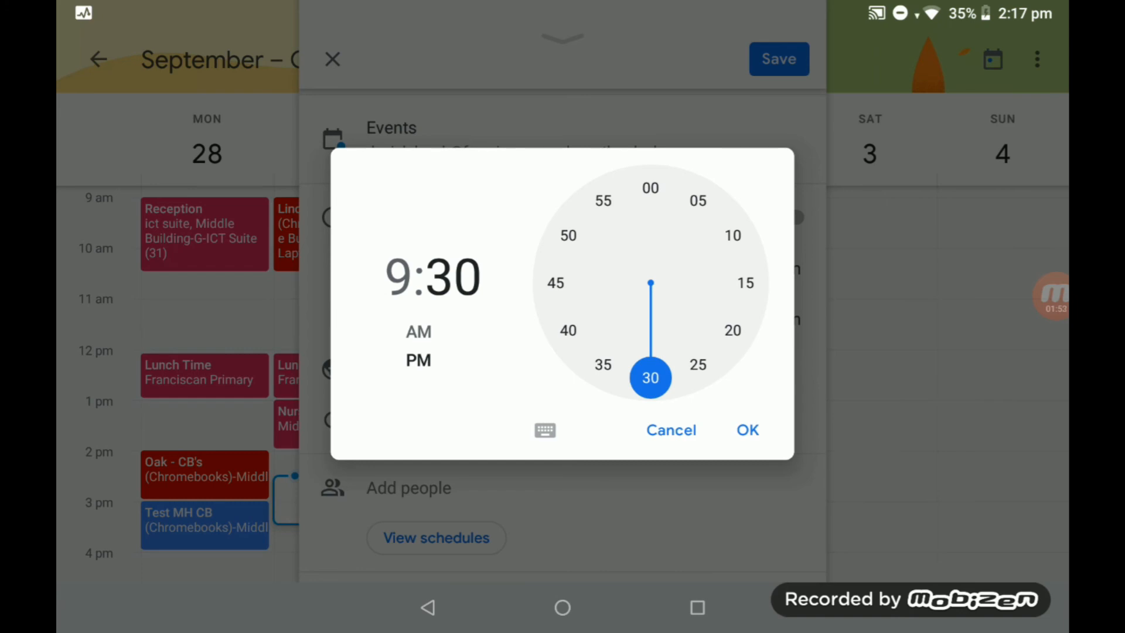
click(748, 429)
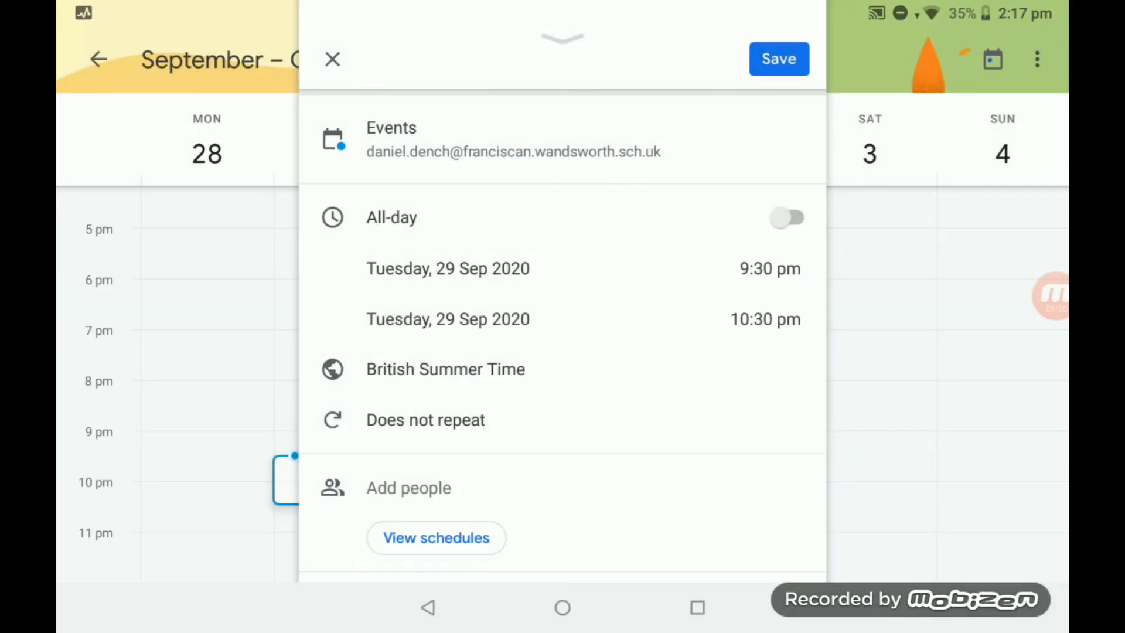
- Look at the full list of buildings for adding a room to the Test event and return without choosing one
scroll(562, 328, down, 5)
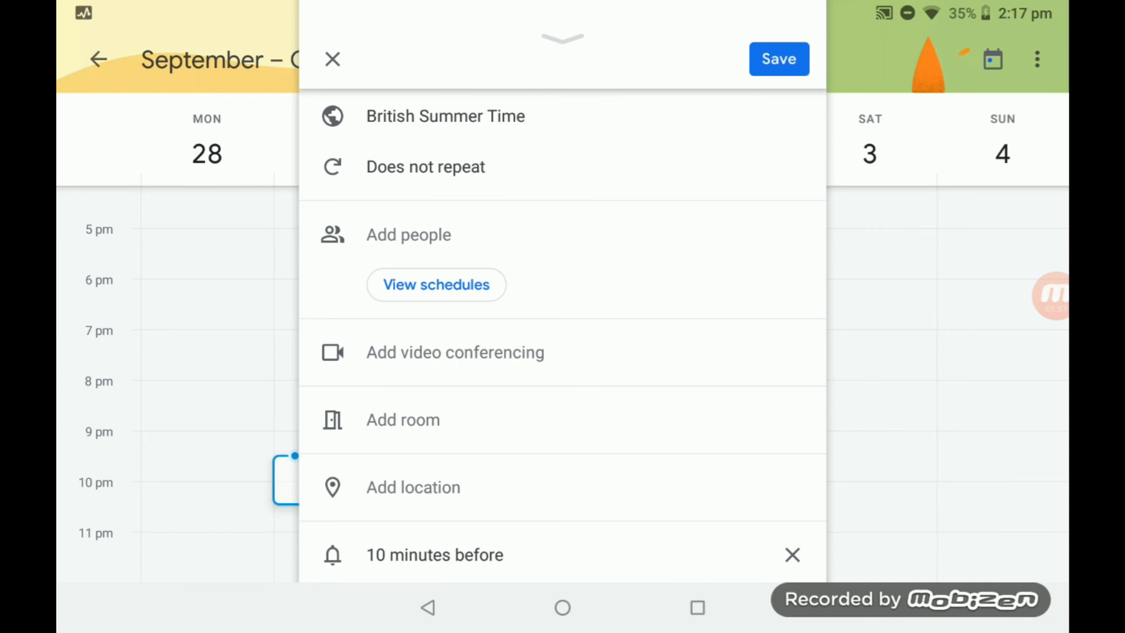
click(401, 419)
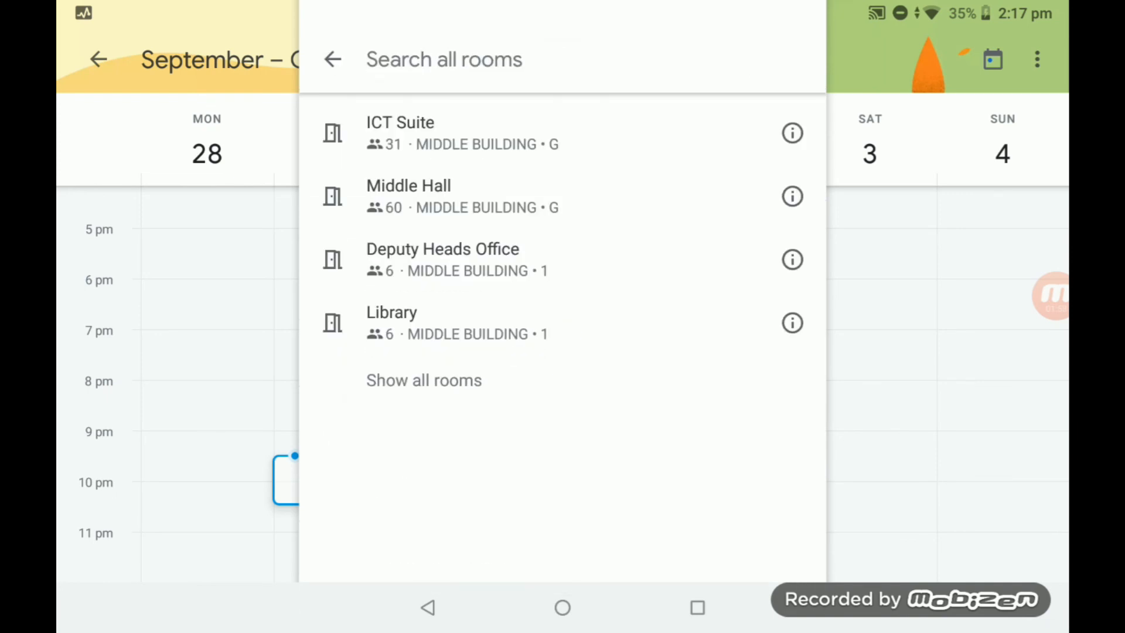
click(423, 380)
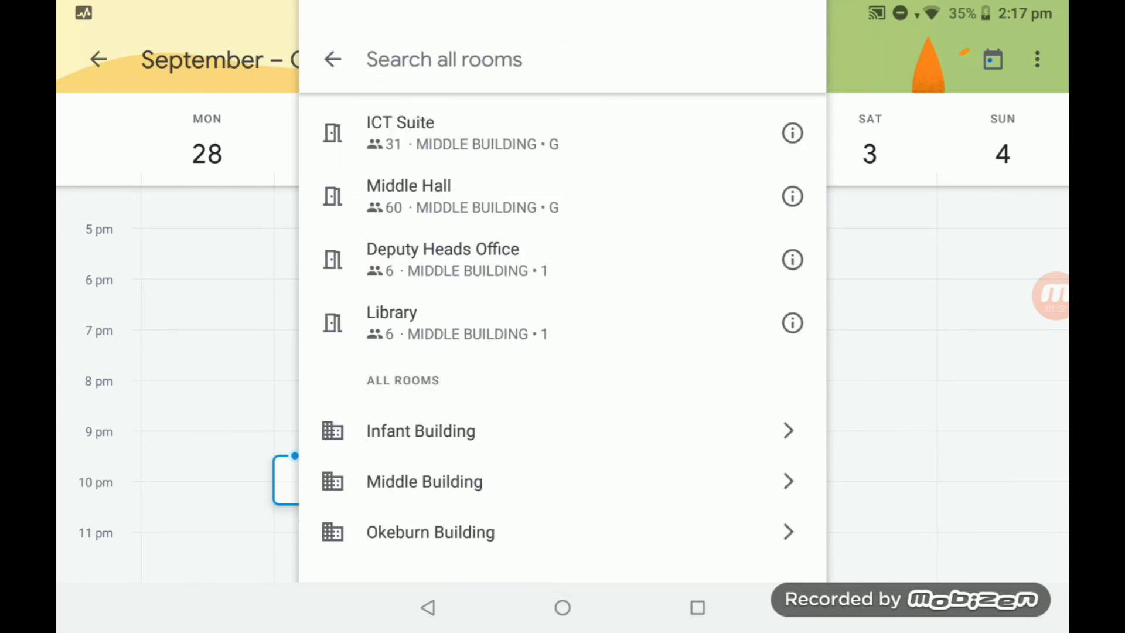
click(332, 59)
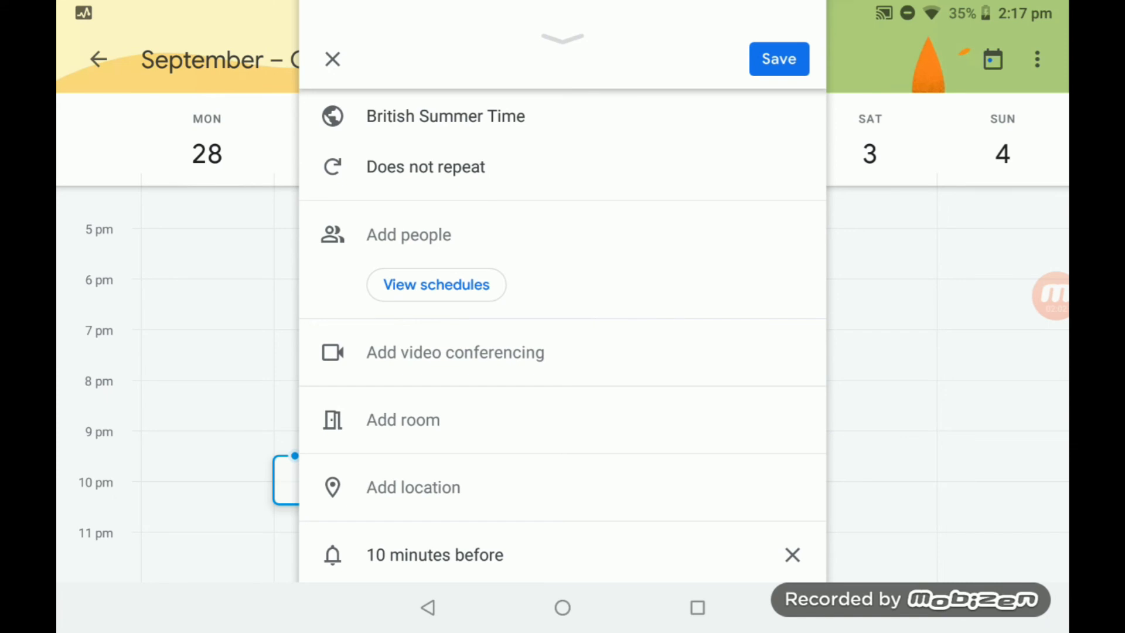
- Correct the Test event's start time to 9:30 am
scroll(562, 293, up, 5)
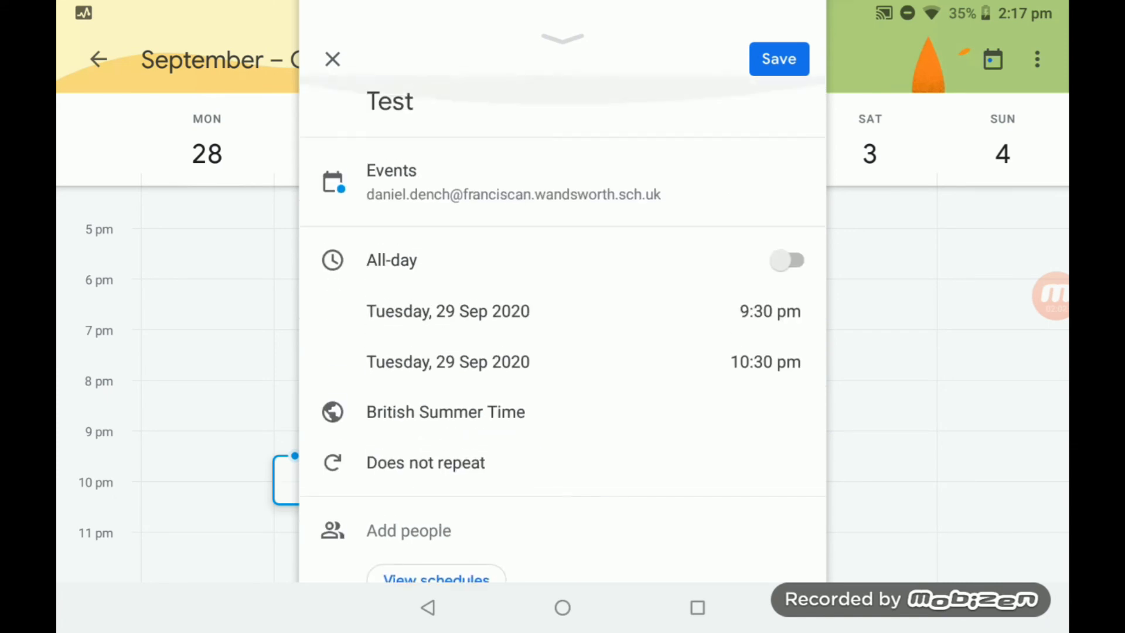
click(773, 452)
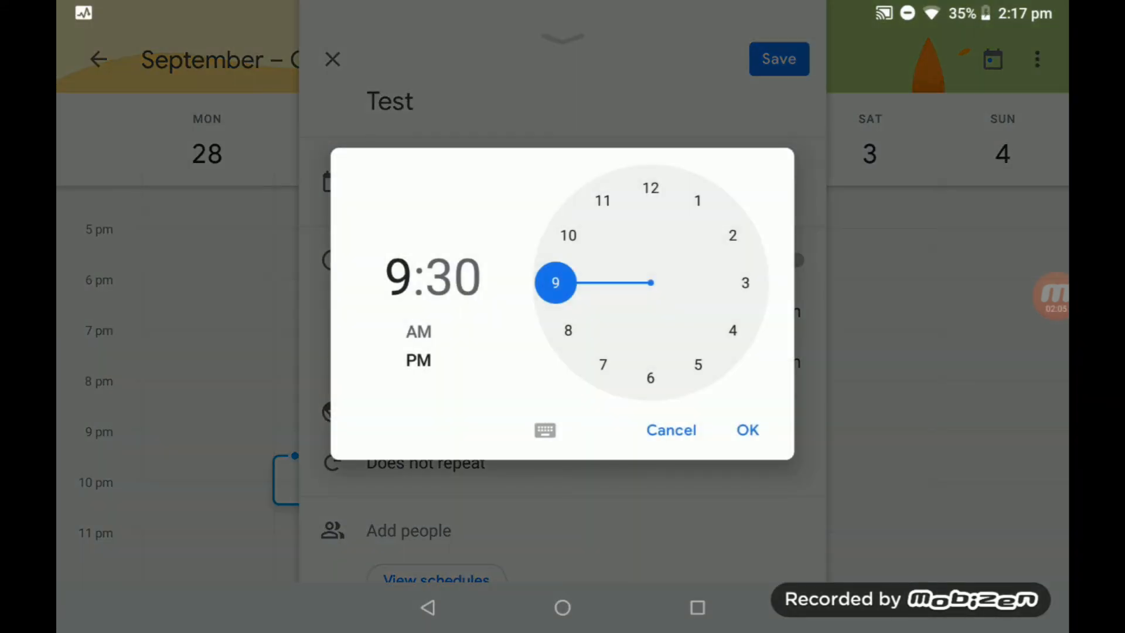
click(418, 332)
click(747, 430)
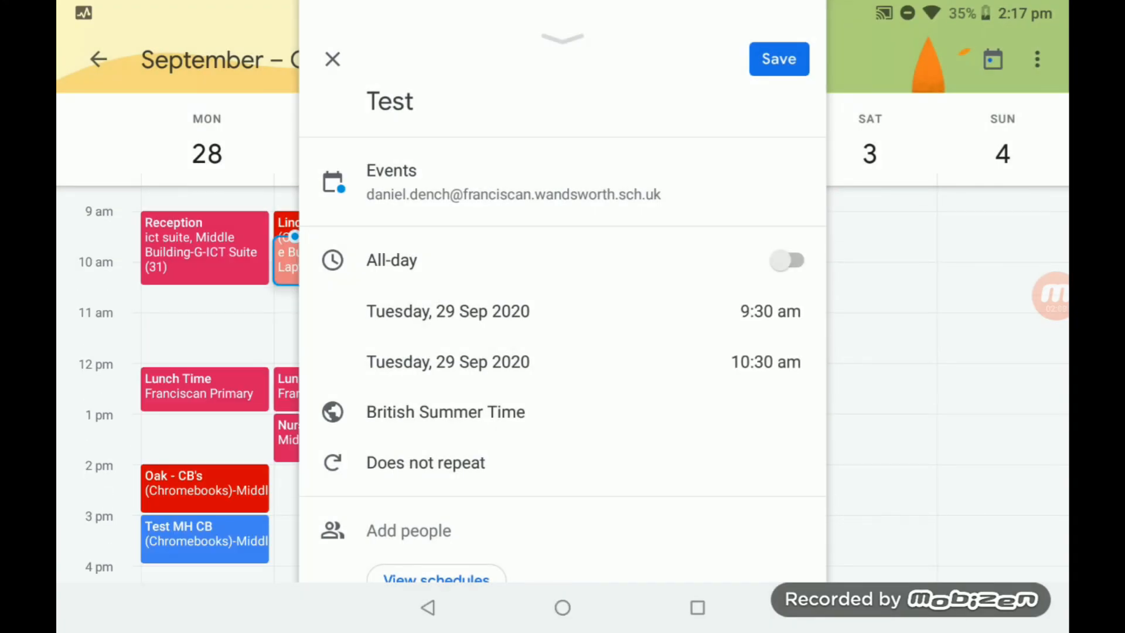
- Add the Small Laptop Trolley from the Middle Building to the Test event as its room
scroll(562, 334, down, 10)
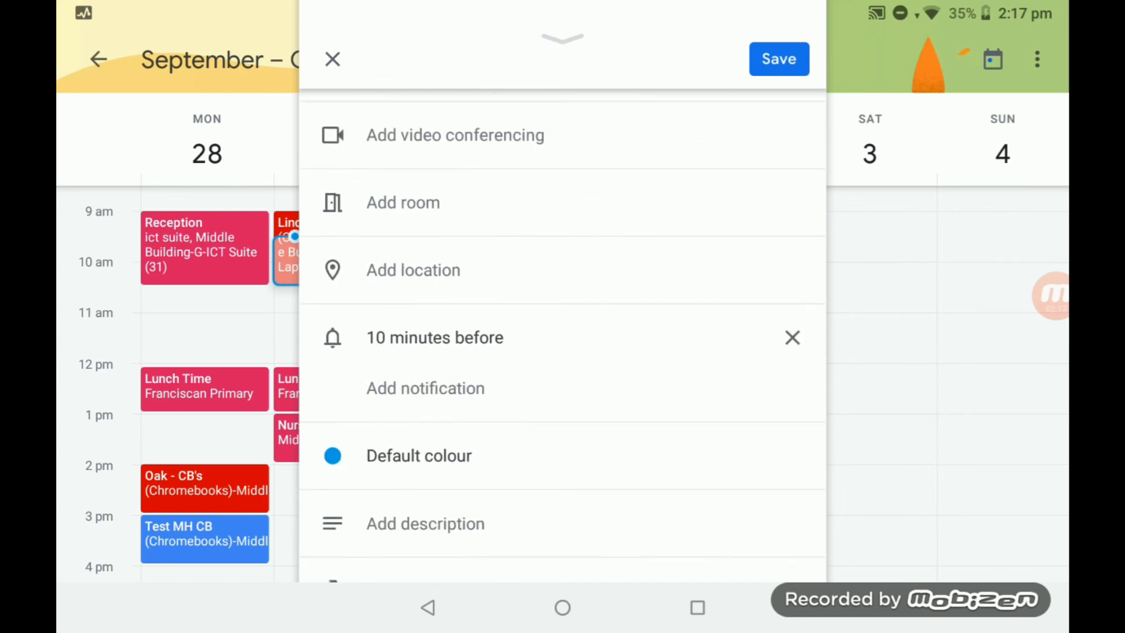
scroll(563, 334, up, 4)
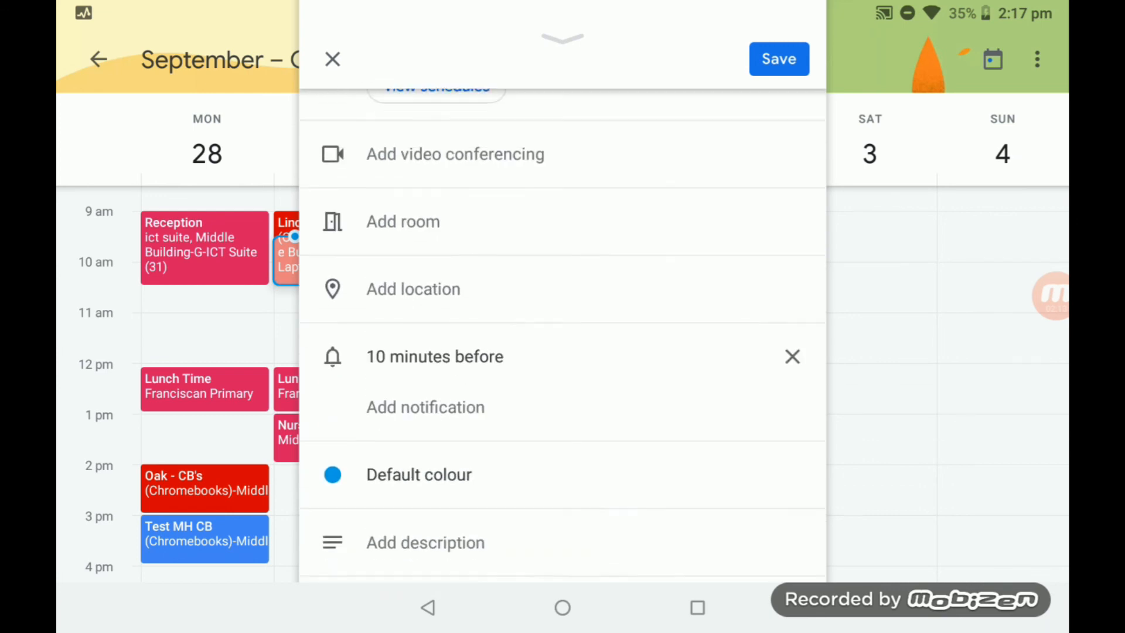
click(410, 239)
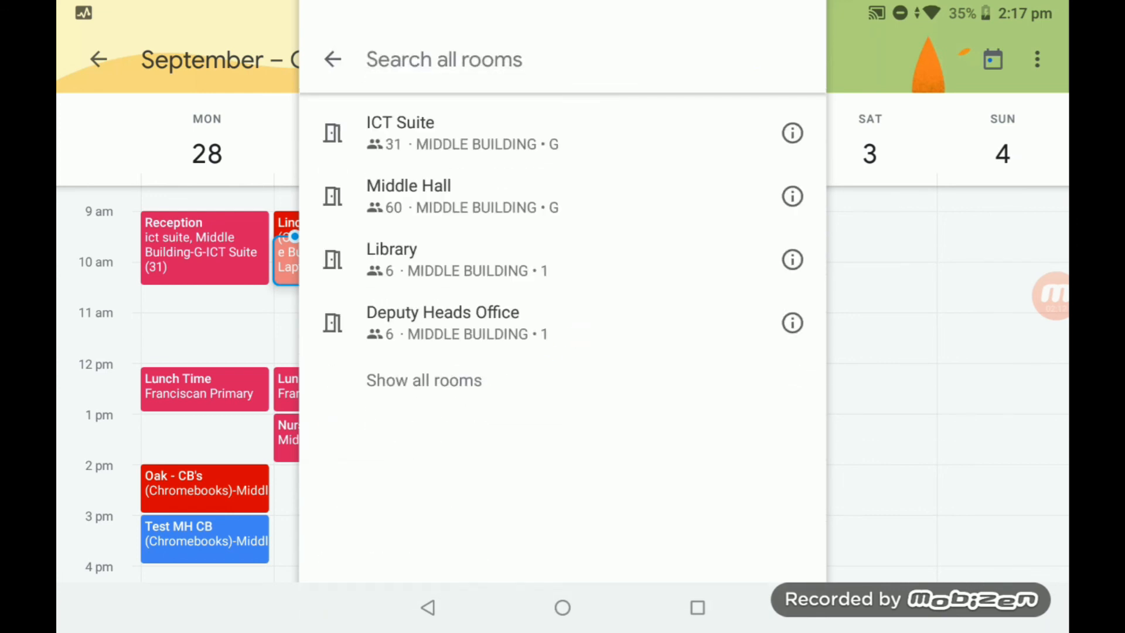
click(424, 381)
click(424, 481)
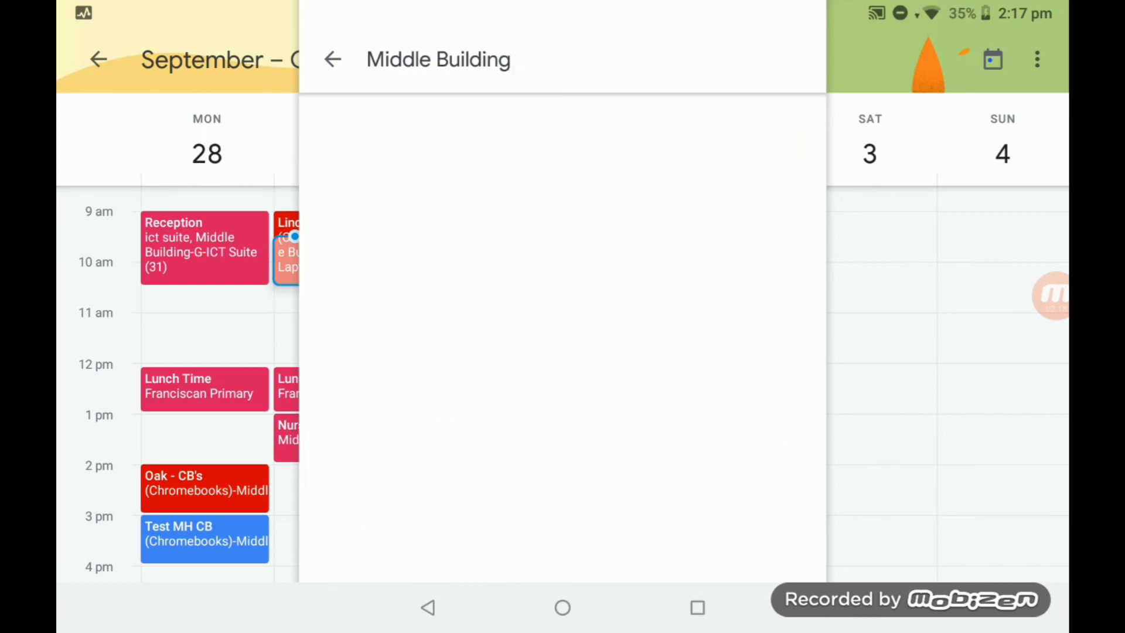
scroll(562, 334, down, 3)
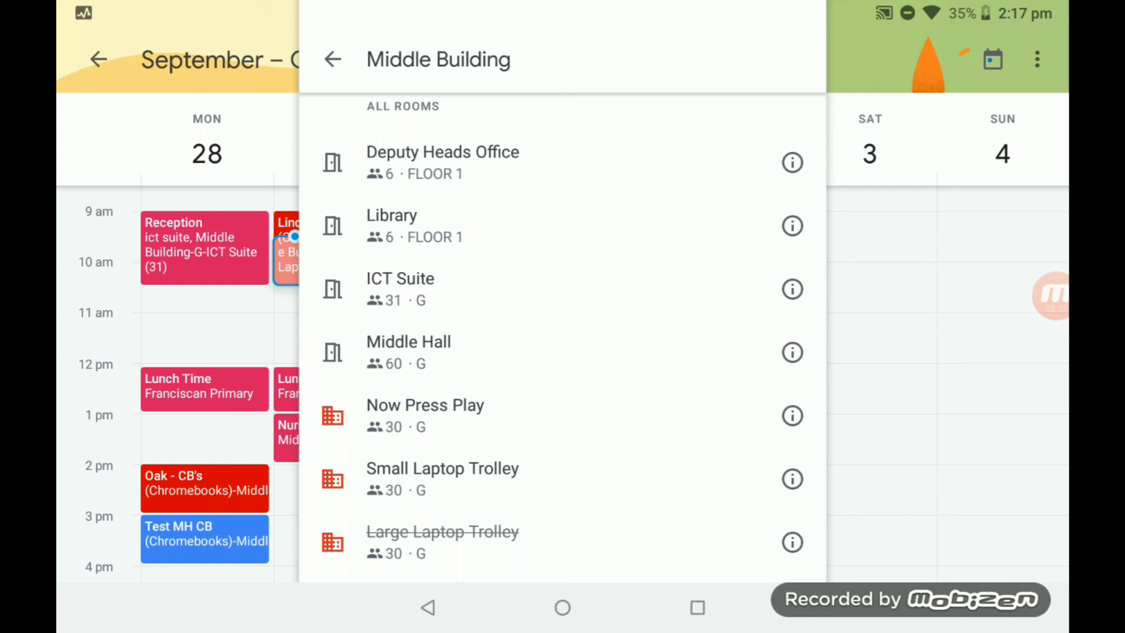
click(443, 478)
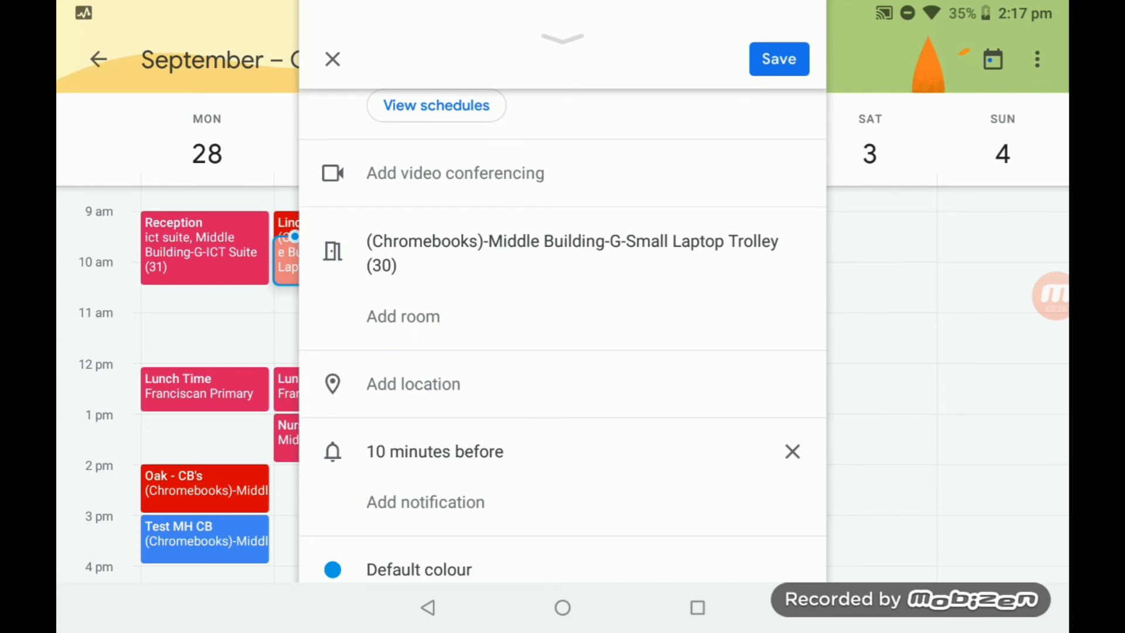
- Review the Test event's remaining options and save the booking
scroll(562, 334, down, 5)
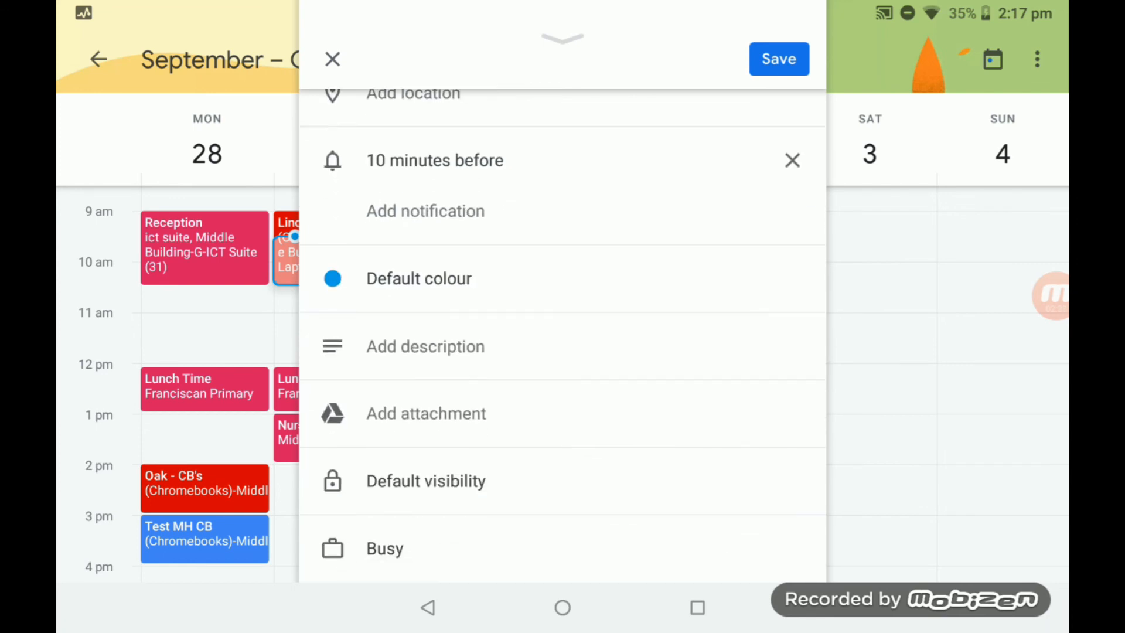
scroll(563, 334, up, 8)
click(333, 60)
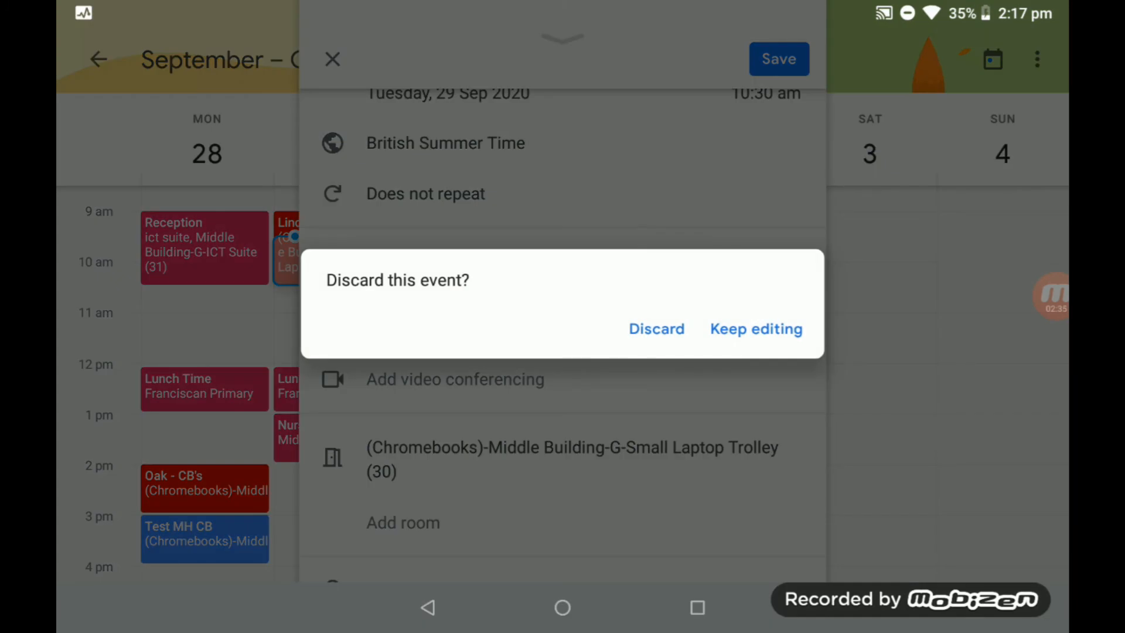
click(657, 329)
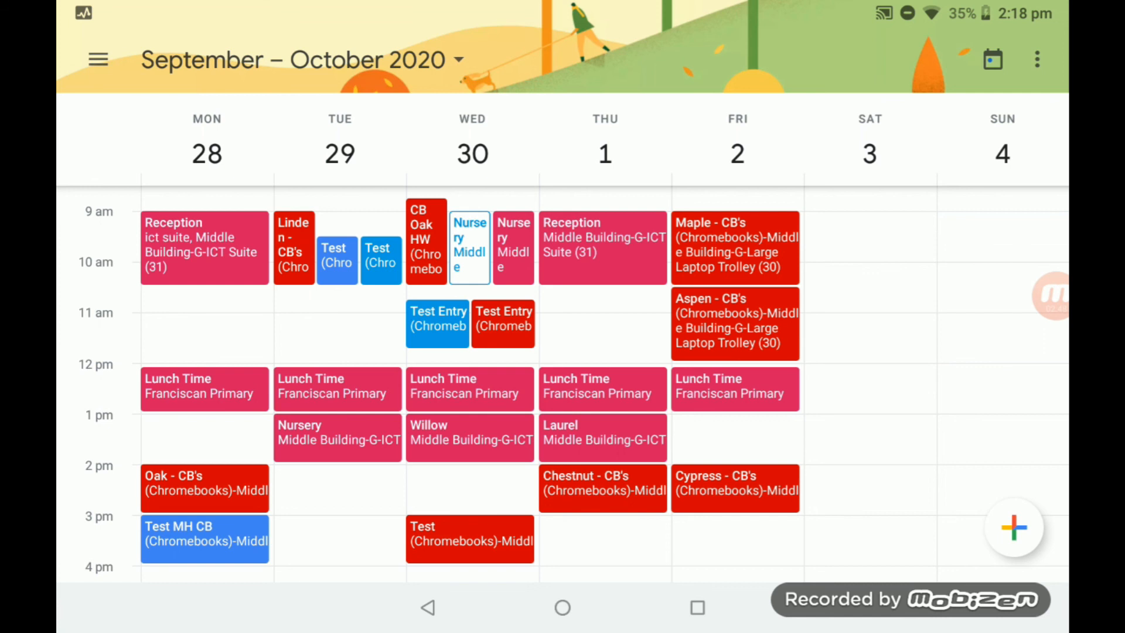
- Hide the blue (Chromebooks)-Middle Building calendar for the Small Laptop Trolley and return to the week
click(98, 59)
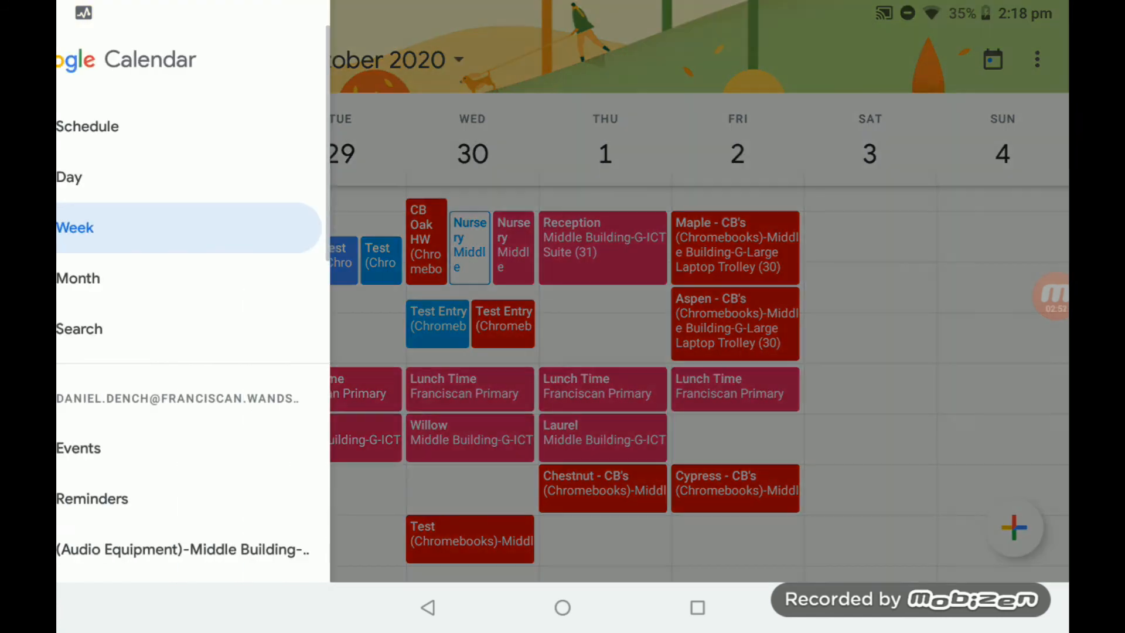
scroll(225, 351, down, 5)
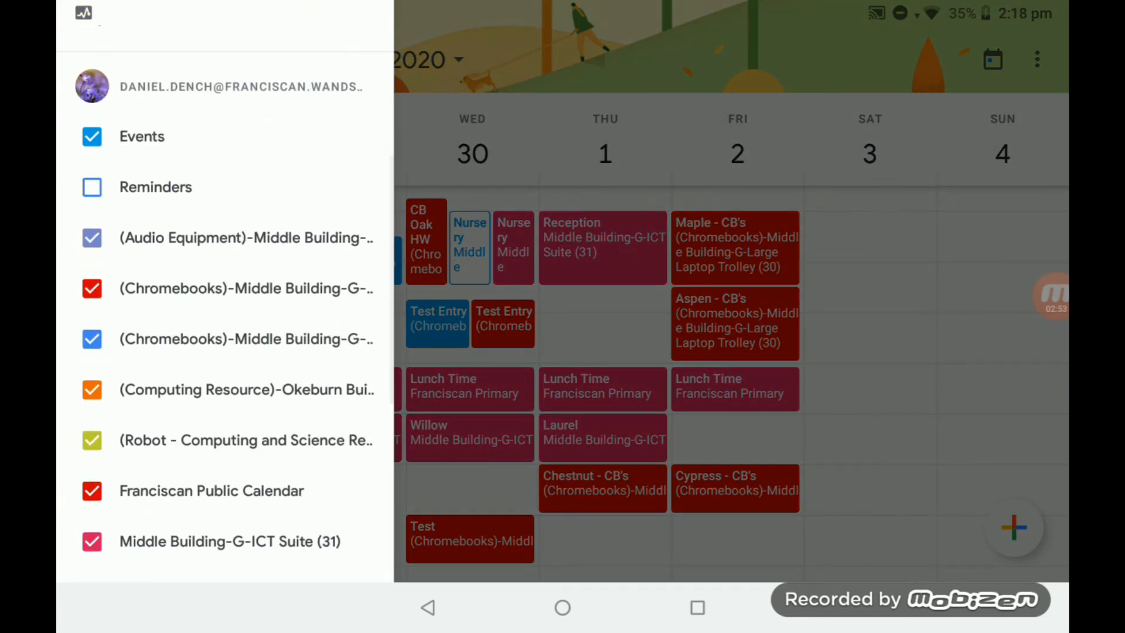
click(92, 338)
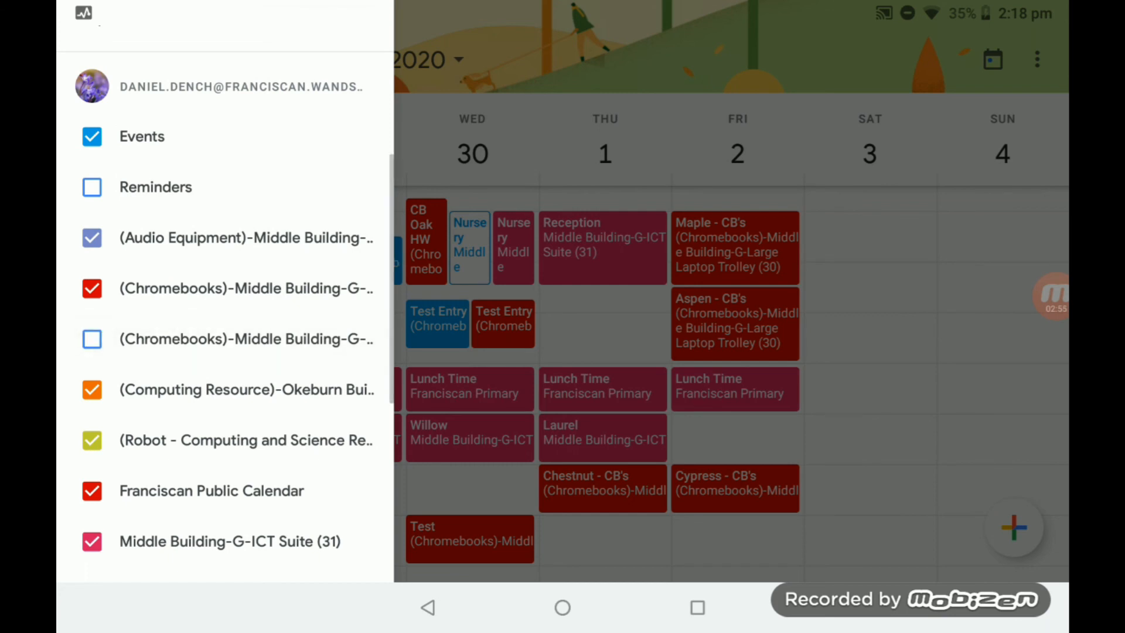
click(731, 328)
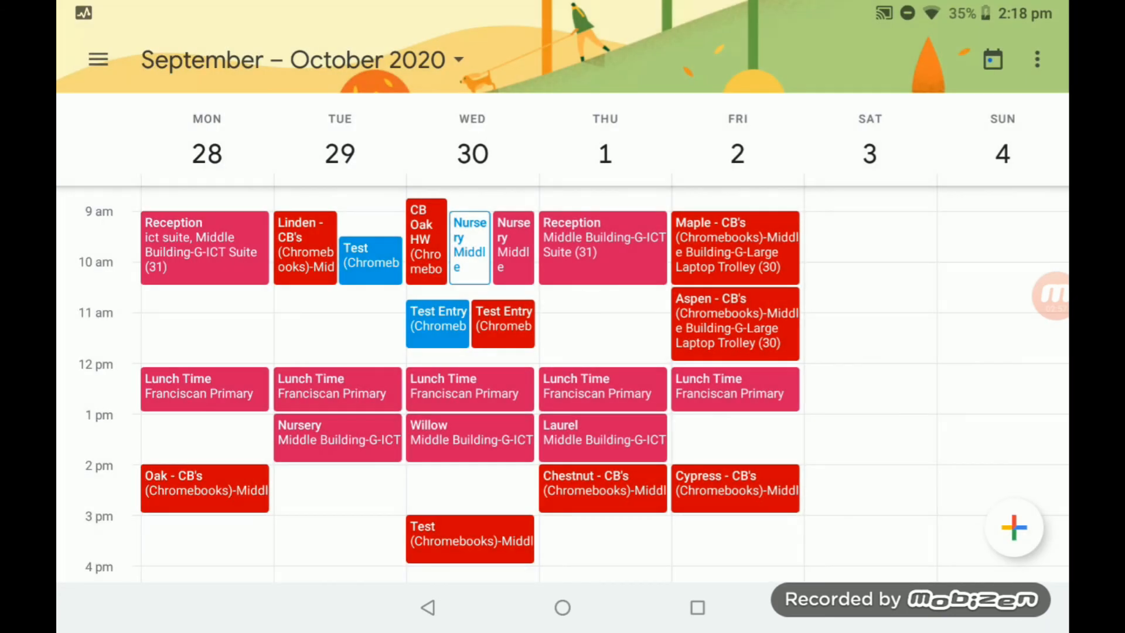
- Expand the full calendar list and show the hidden (Chromebooks)-Middle Building calendar in the week again
click(98, 59)
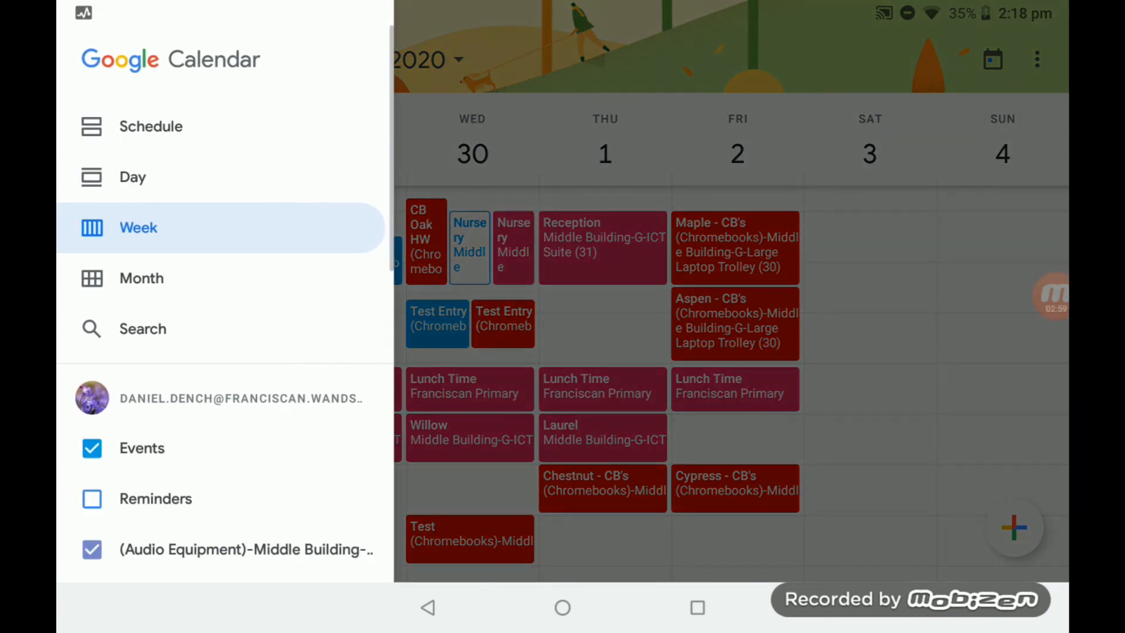
scroll(225, 317, down, 5)
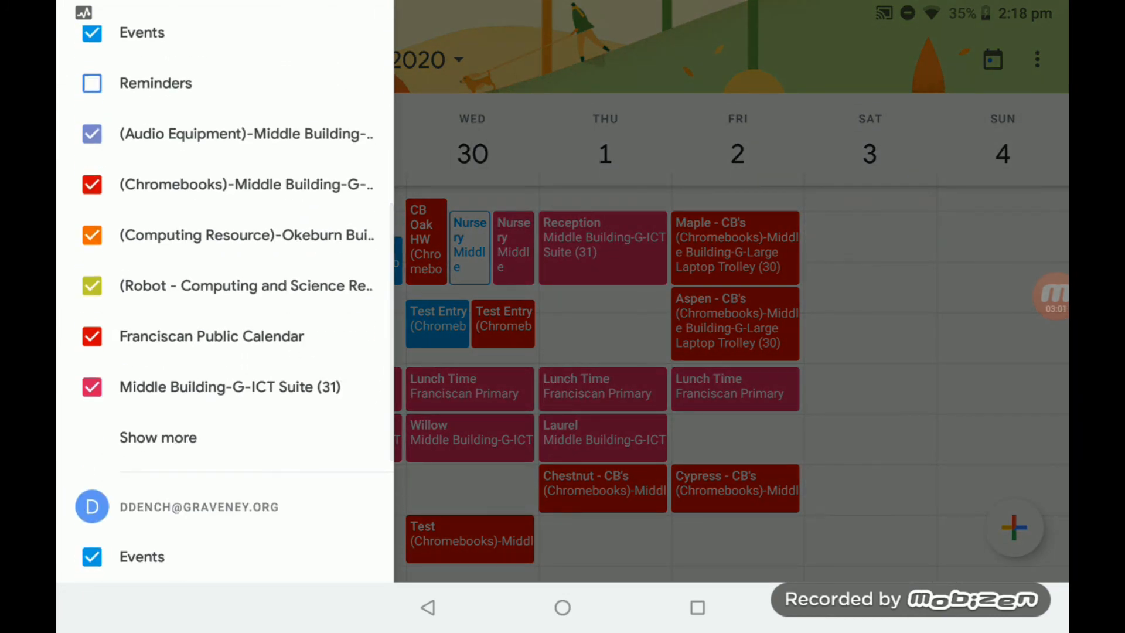
click(158, 437)
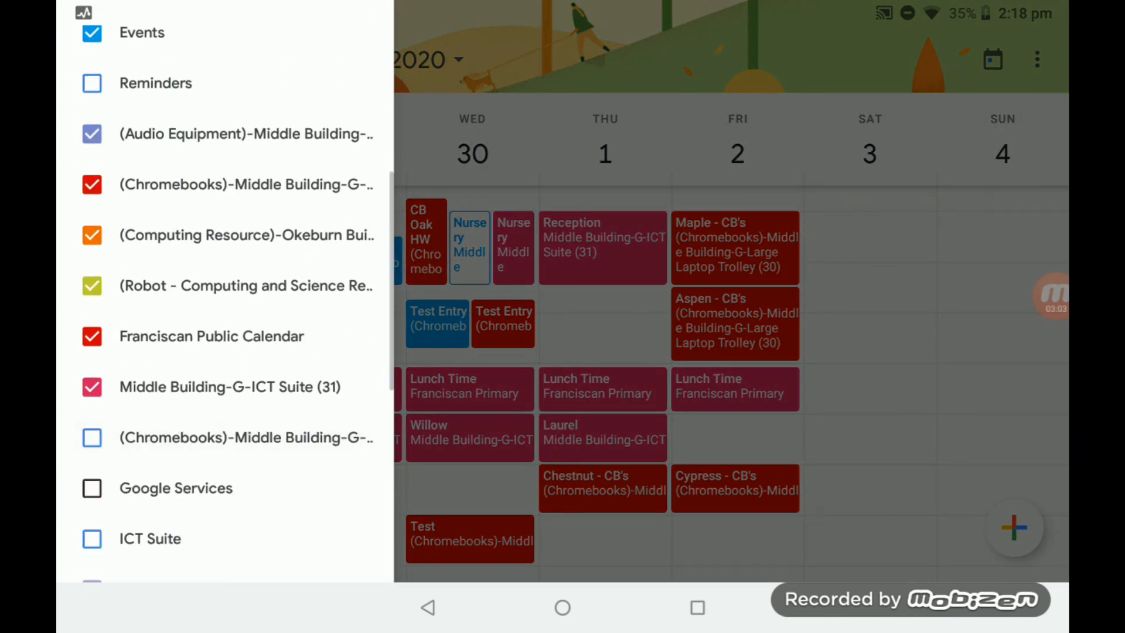
click(92, 437)
click(732, 328)
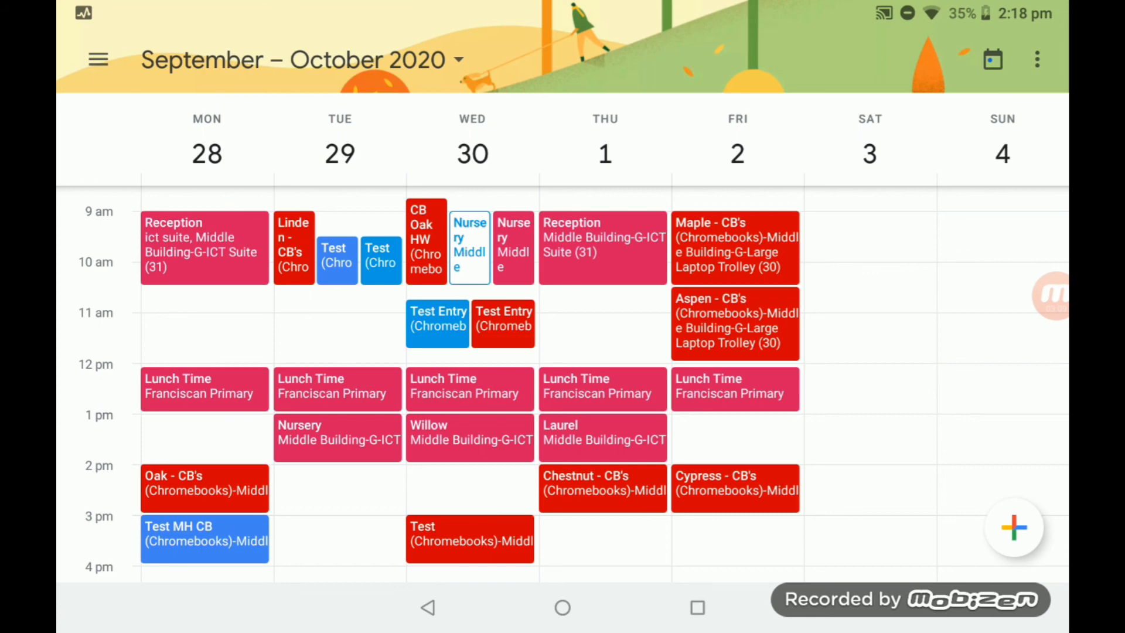
click(1050, 296)
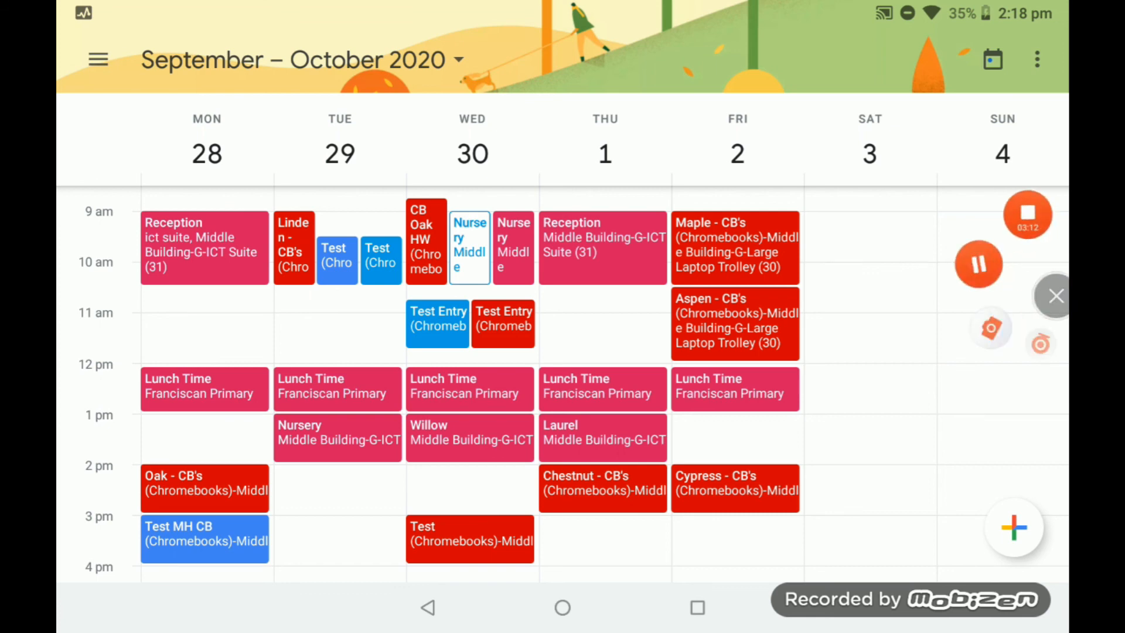